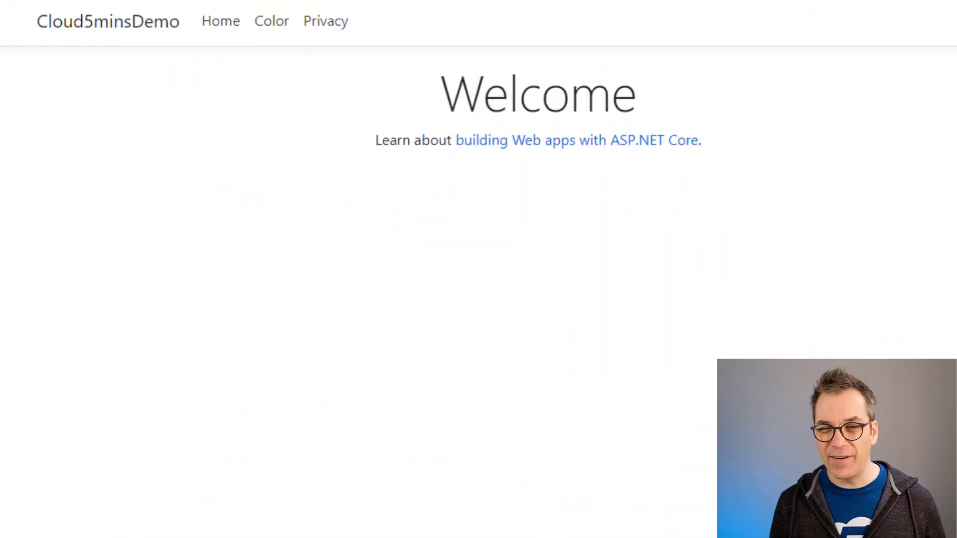
- Create a new colour named 'azure' in the Cloud5minsDemo Color list
{"action": "left_click", "coordinate": [272, 23]}
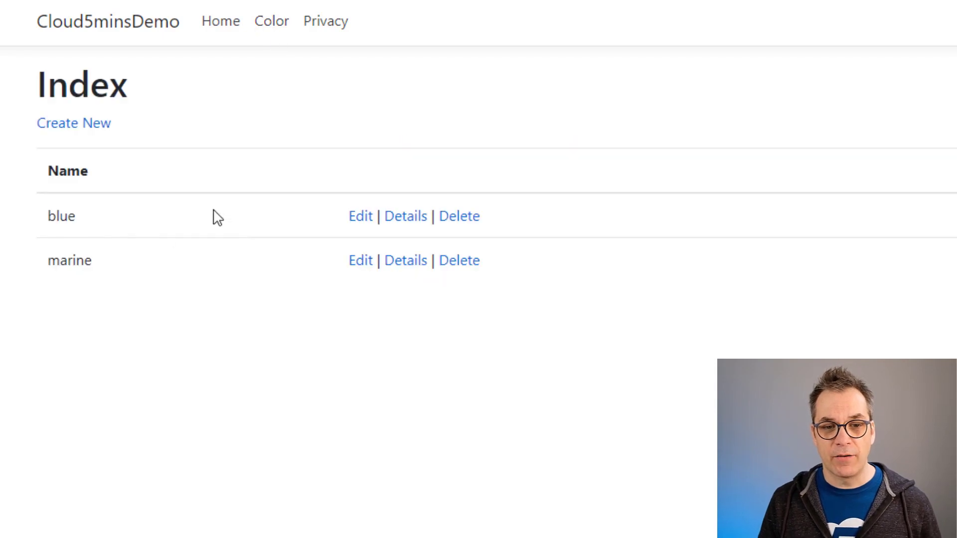
{"action": "left_click", "coordinate": [74, 124]}
{"action": "left_click", "coordinate": [115, 208]}
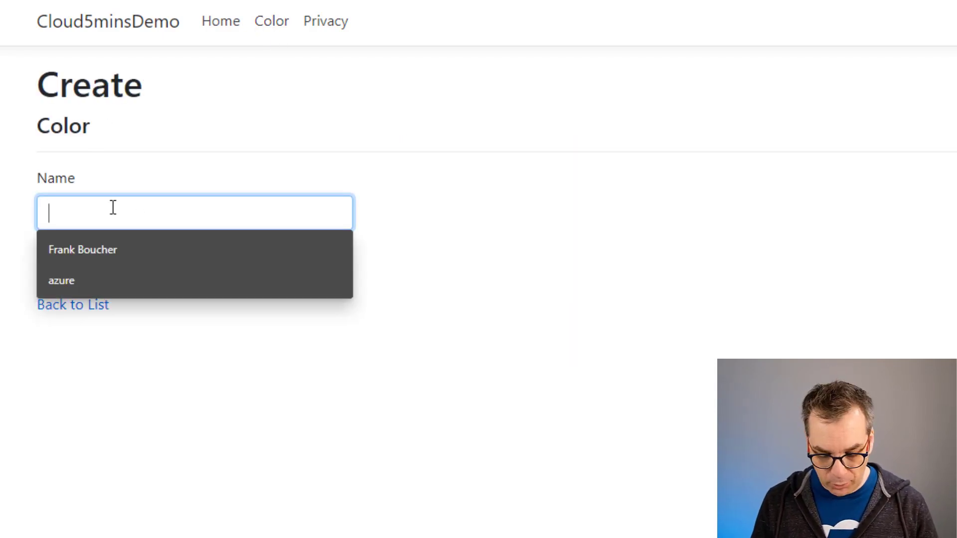
{"action": "left_click", "coordinate": [70, 283]}
{"action": "left_click", "coordinate": [85, 266]}
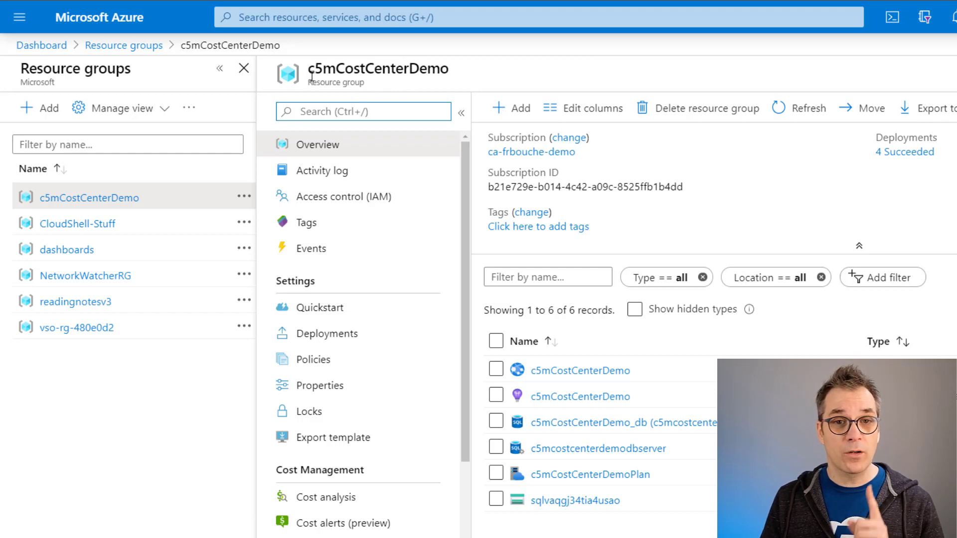
- Highlight the c5mCostCenterDemo title on the resource group overview
{"action": "left_click_drag", "start_coordinate": [309, 69], "coordinate": [471, 68]}
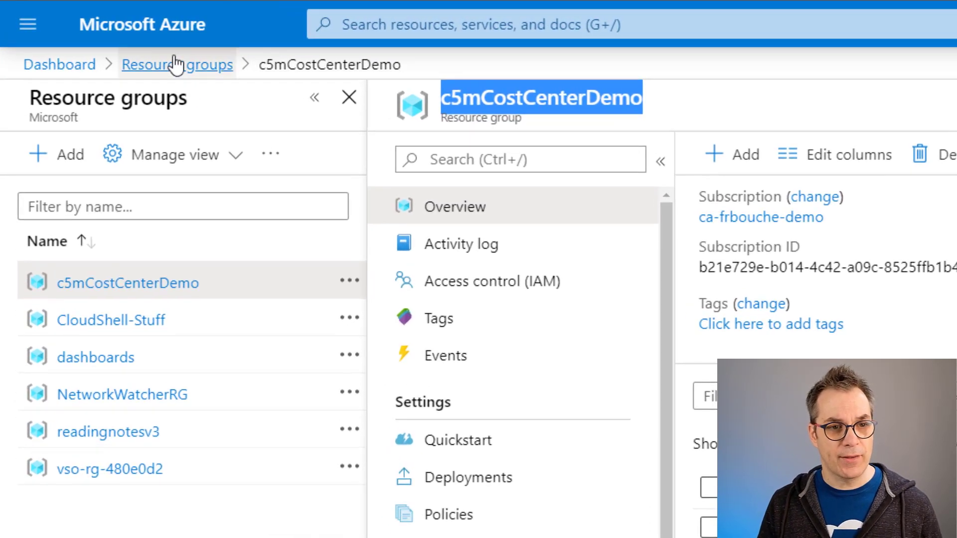
- Create a new empty dashboard and rename it 'The blues'
{"action": "left_click", "coordinate": [29, 26]}
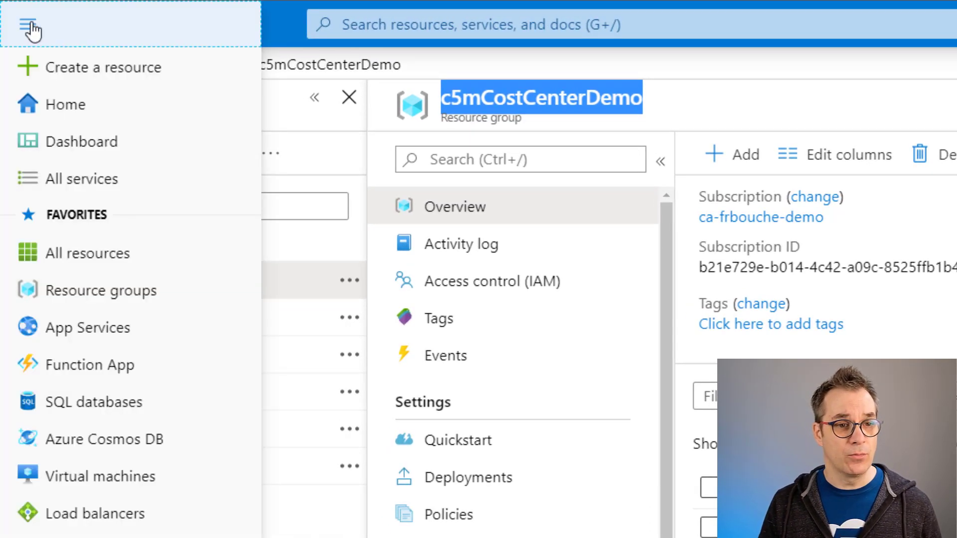
{"action": "left_click", "coordinate": [75, 154]}
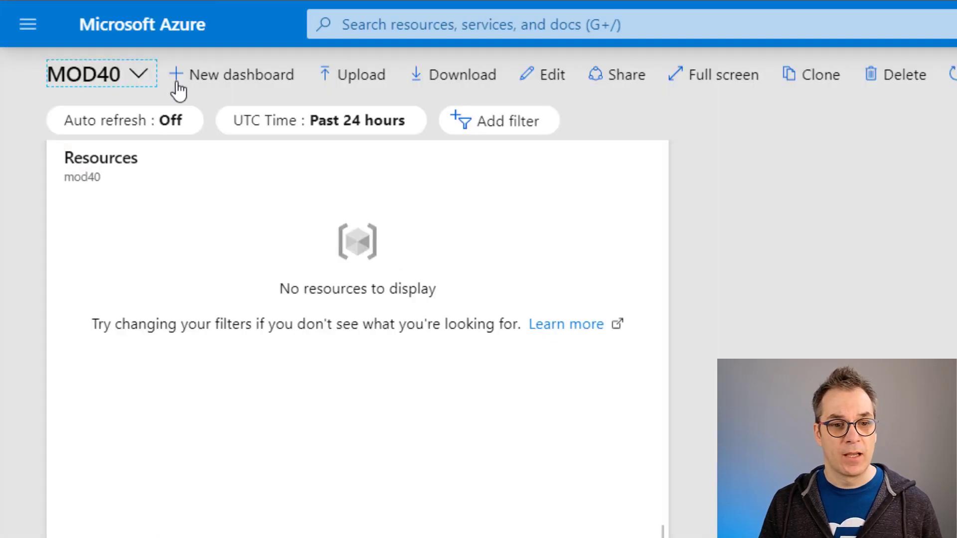
{"action": "left_click", "coordinate": [209, 83]}
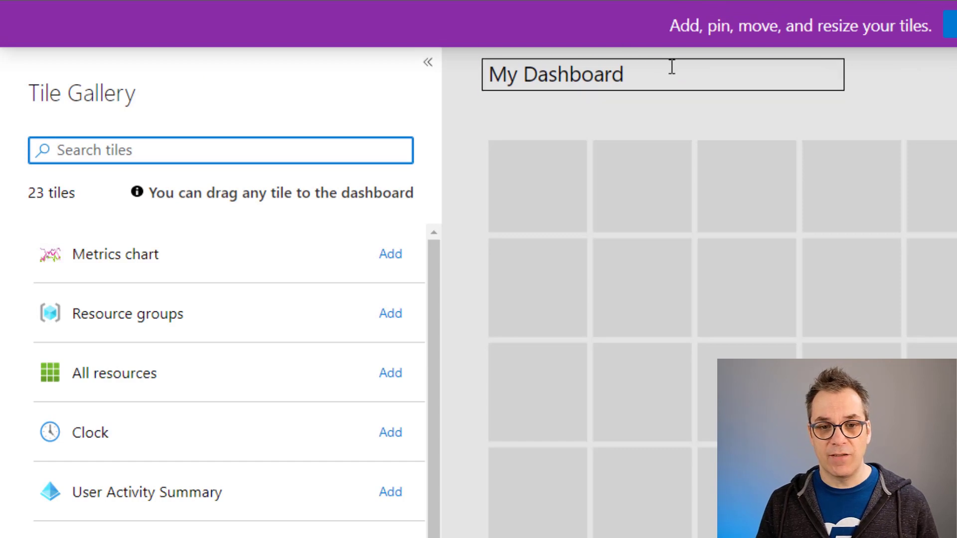
{"action": "left_click_drag", "start_coordinate": [671, 67], "coordinate": [466, 78]}
{"action": "type", "text": "The blues"}
{"action": "key", "text": "Return"}
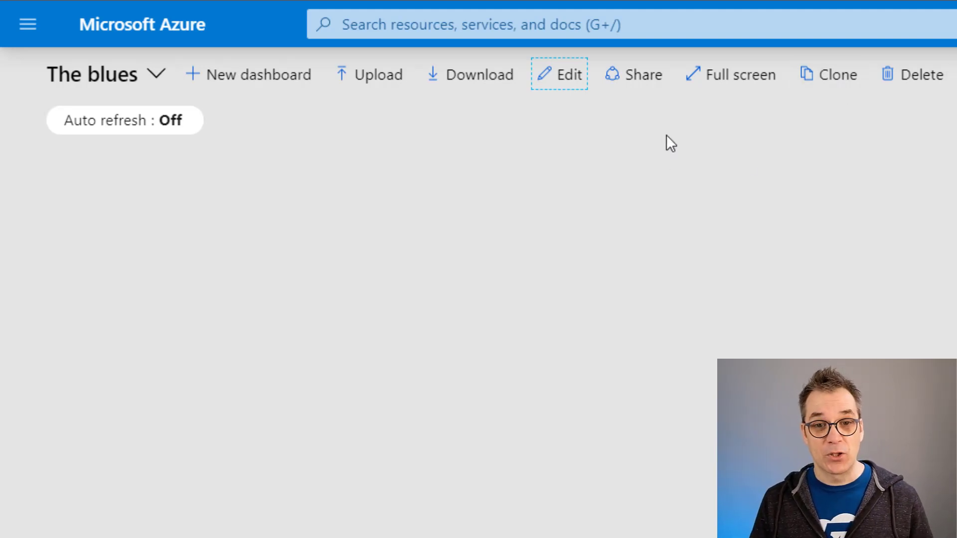
{"action": "left_click", "coordinate": [728, 211]}
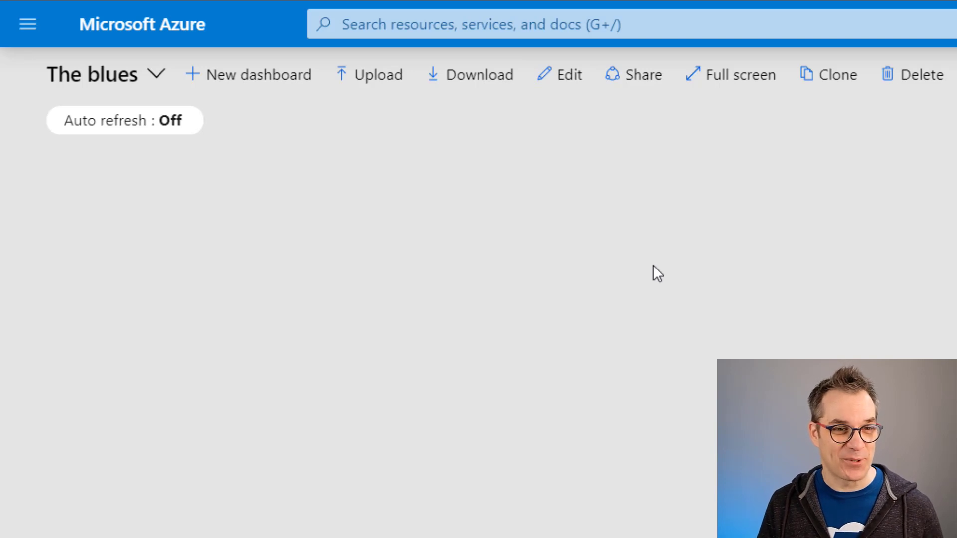
- Search 'cost' and reach Cost Management for the ca-frbouche-demo subscription
{"action": "left_click", "coordinate": [29, 34]}
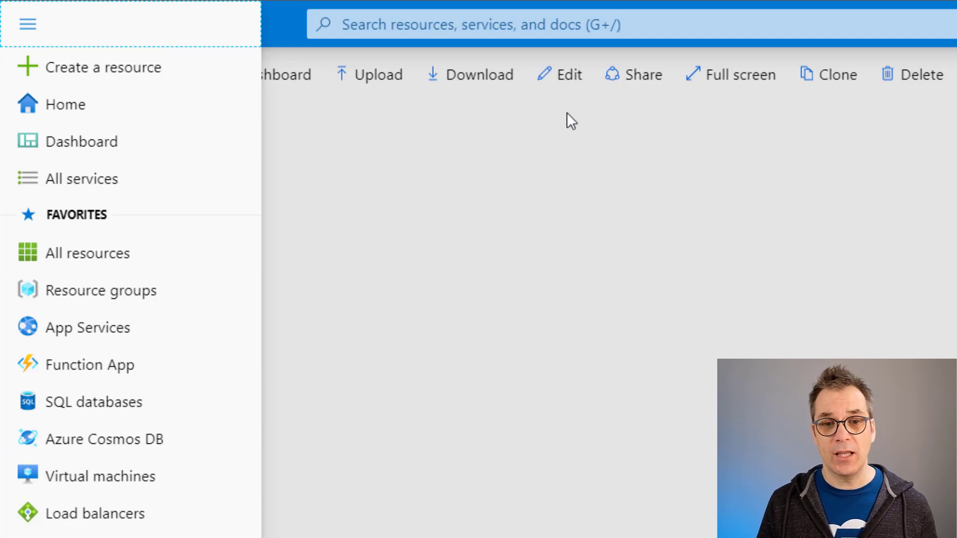
{"action": "left_click", "coordinate": [592, 26]}
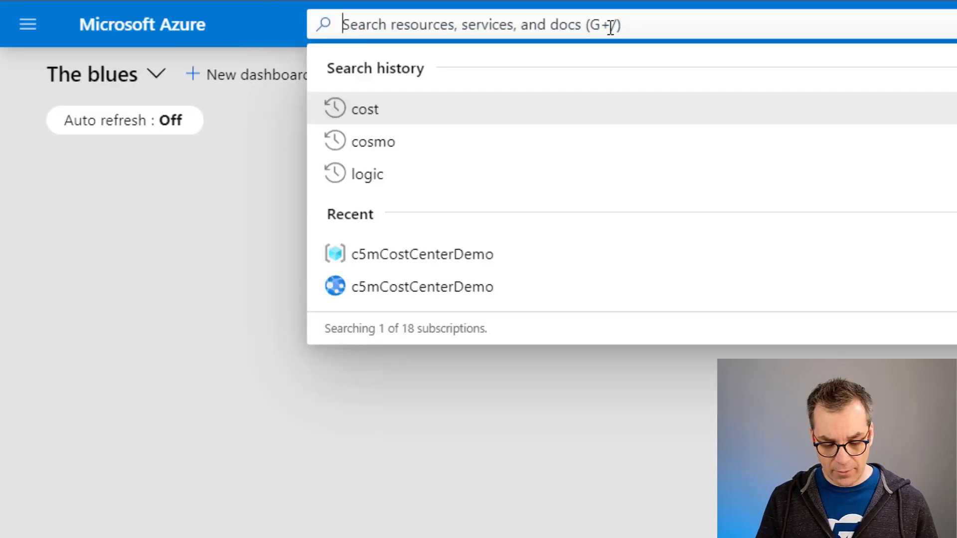
{"action": "type", "text": "cost"}
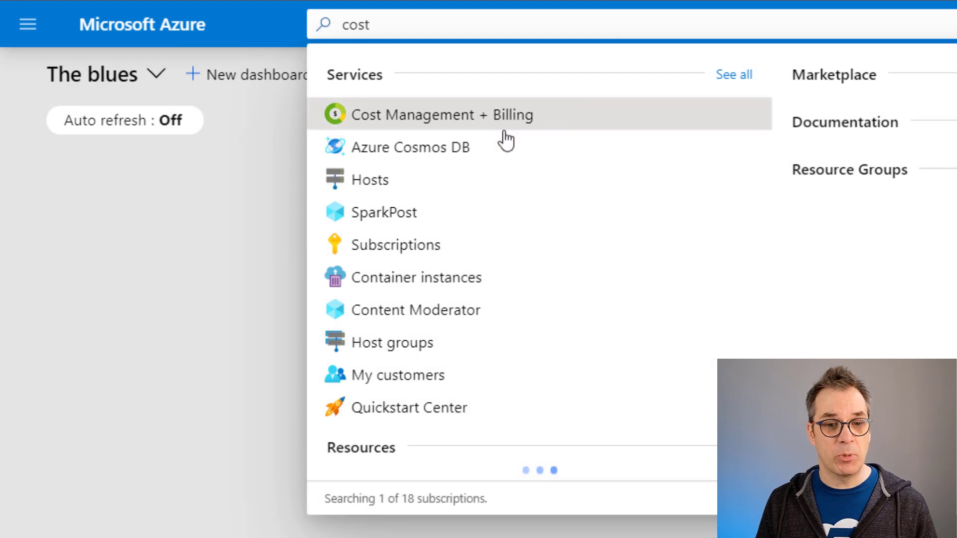
{"action": "left_click", "coordinate": [412, 120]}
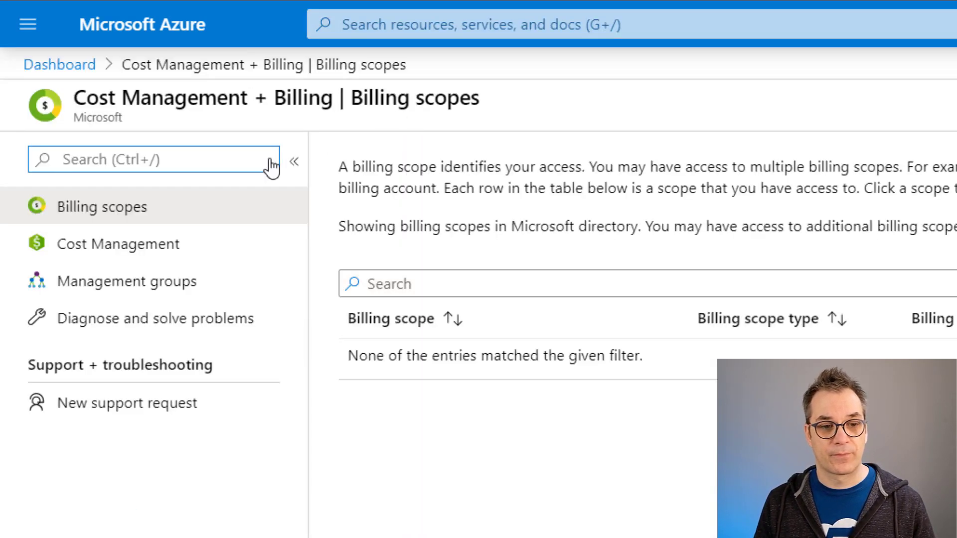
{"action": "left_click", "coordinate": [102, 244]}
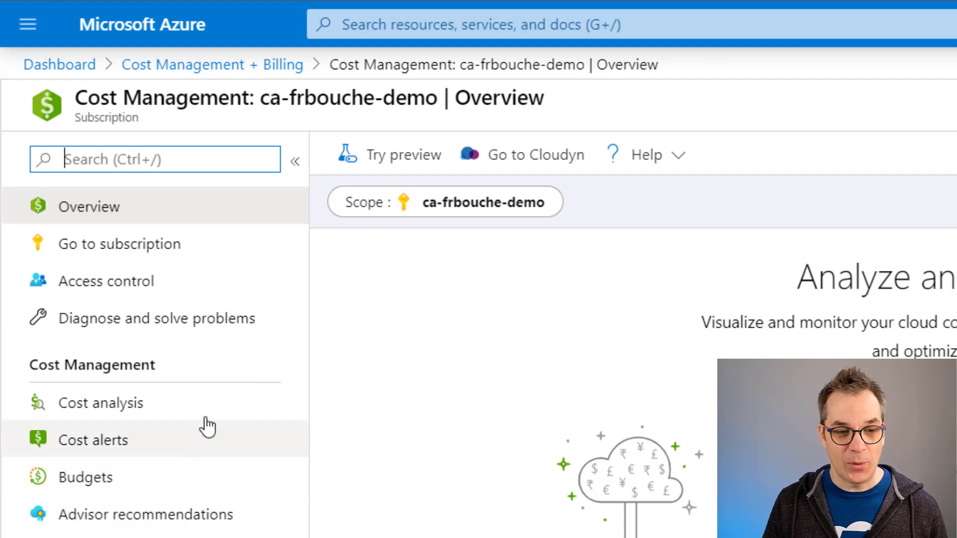
- Open Cost analysis and switch to the built-in 'Cost by resource' view
{"action": "left_click", "coordinate": [192, 411]}
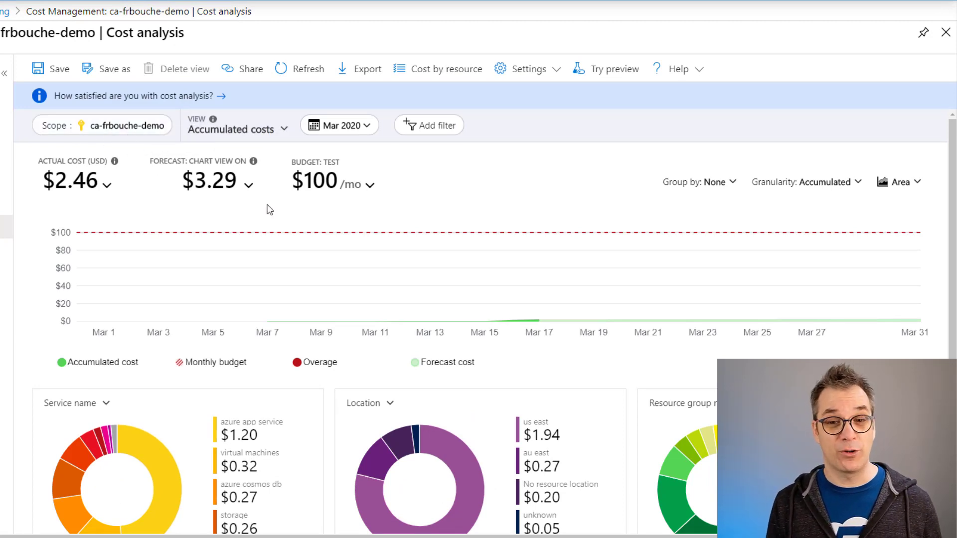
{"action": "scroll", "coordinate": [420, 441], "scroll_direction": "down", "scroll_amount": 2}
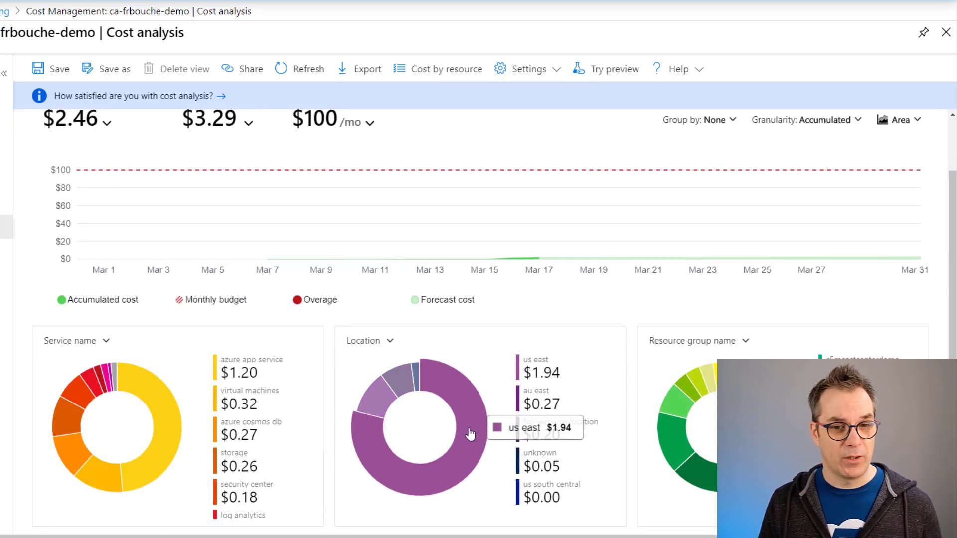
{"action": "scroll", "coordinate": [470, 434], "scroll_direction": "up", "scroll_amount": 2}
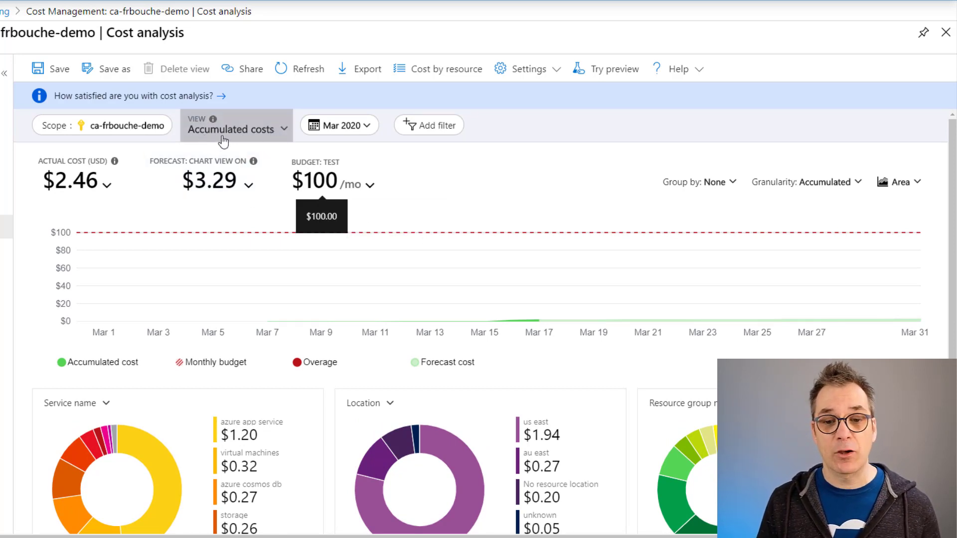
{"action": "left_click", "coordinate": [289, 137]}
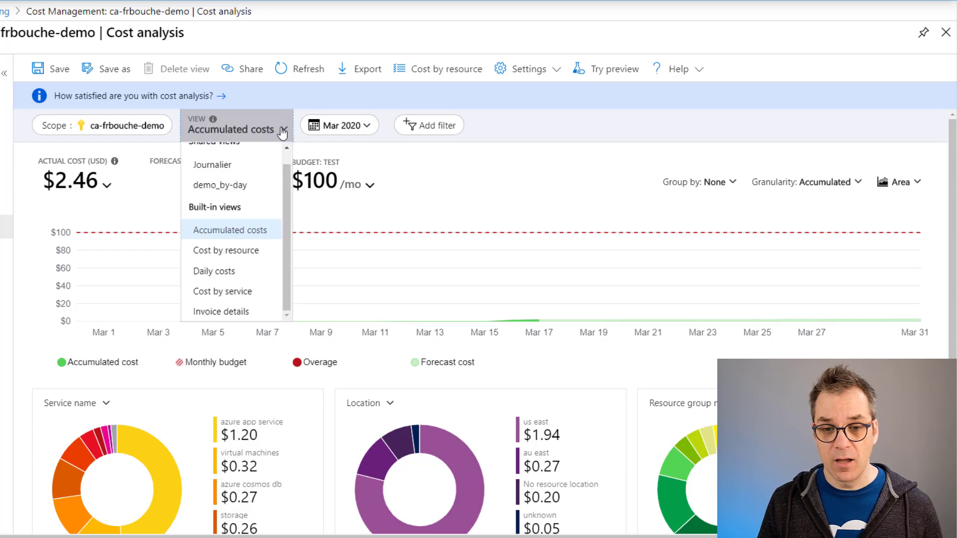
{"action": "left_click", "coordinate": [256, 258]}
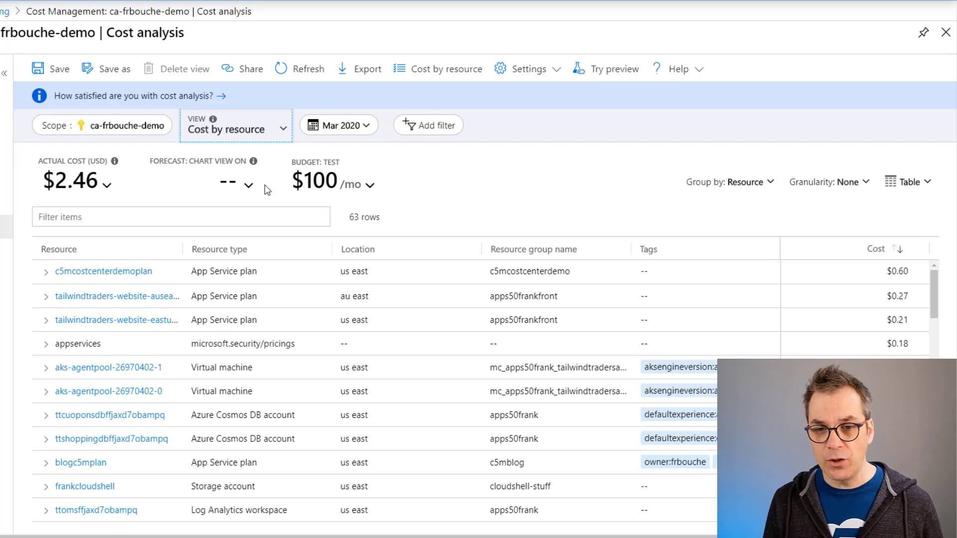
- Filter by resource group c5mcostcenterdemo ($0.60, 3 rows) and pin the blade
{"action": "left_click", "coordinate": [430, 127]}
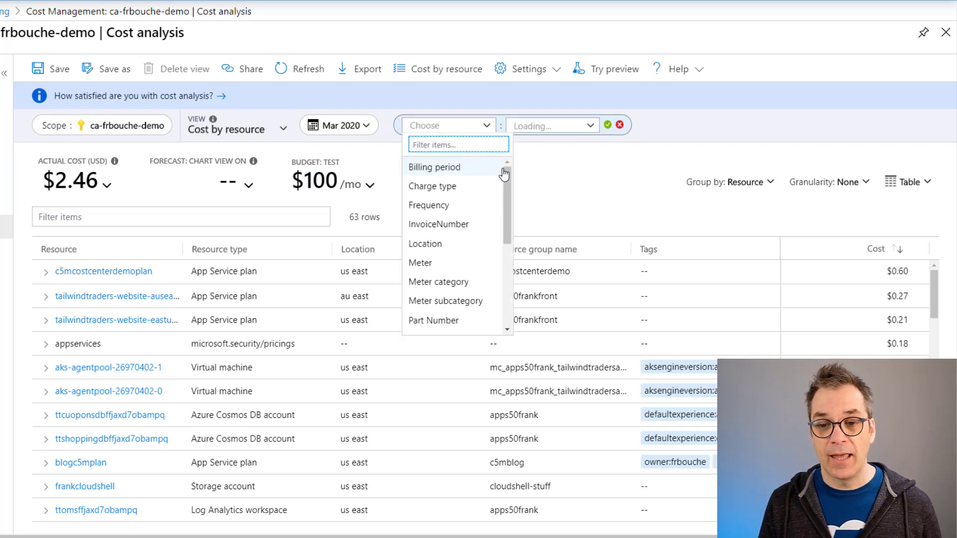
{"action": "left_click_drag", "start_coordinate": [506, 173], "coordinate": [518, 258]}
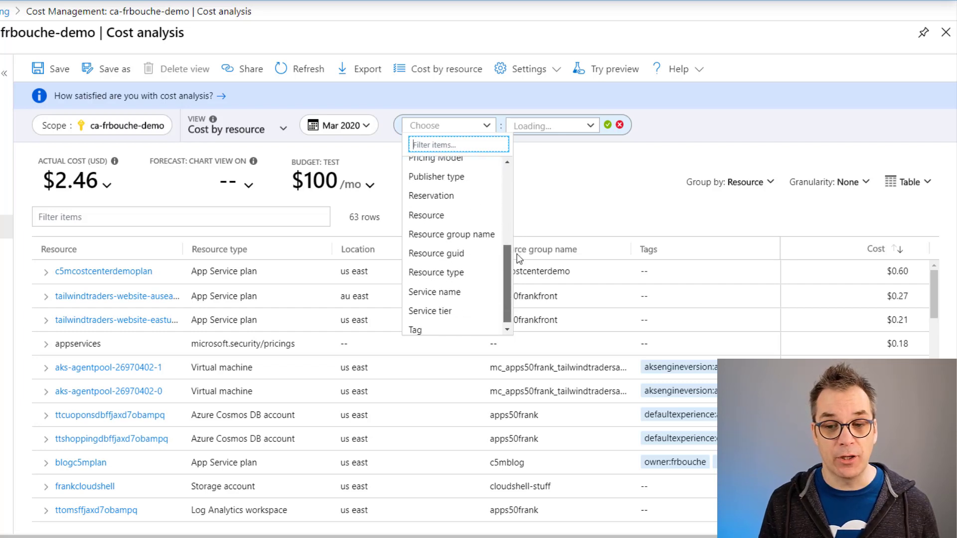
{"action": "left_click", "coordinate": [451, 235]}
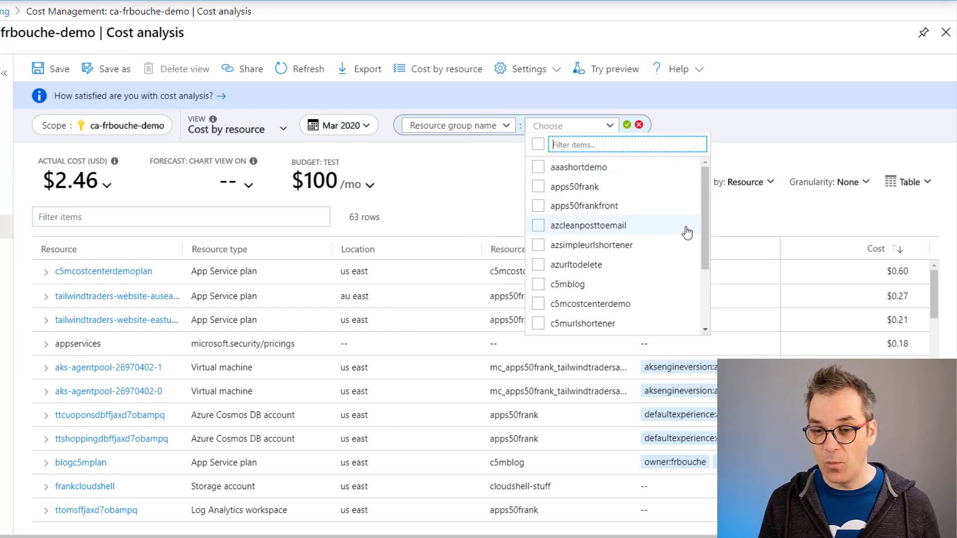
{"action": "left_click", "coordinate": [539, 305]}
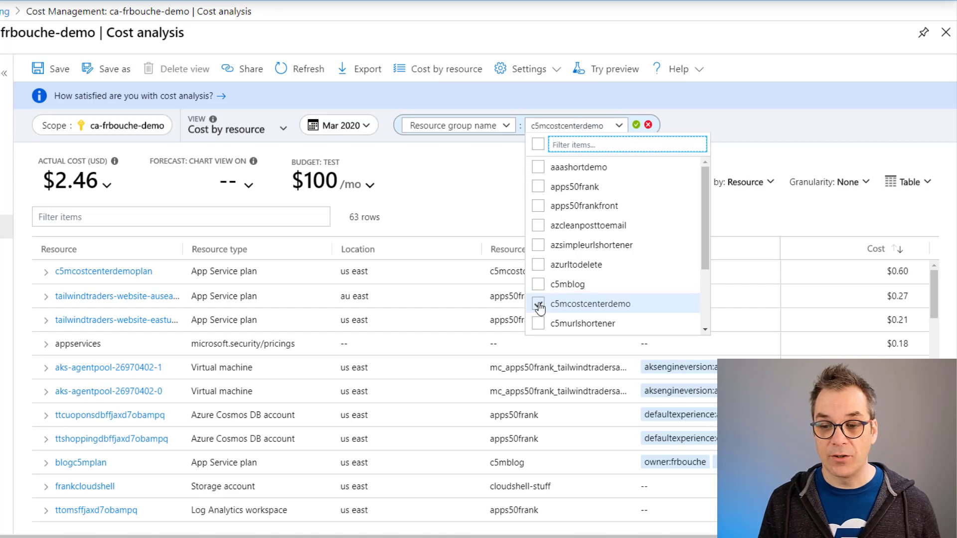
{"action": "left_click", "coordinate": [490, 184]}
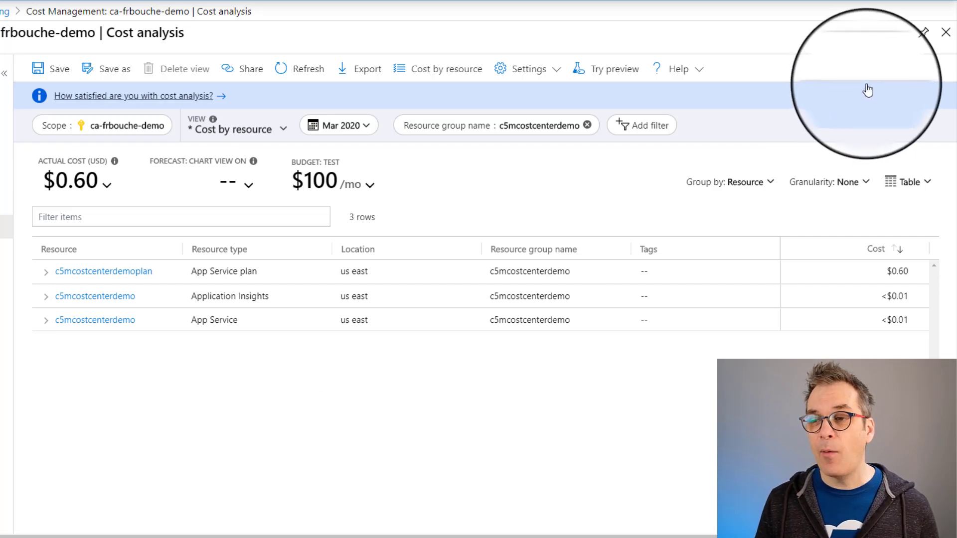
{"action": "left_click", "coordinate": [924, 36]}
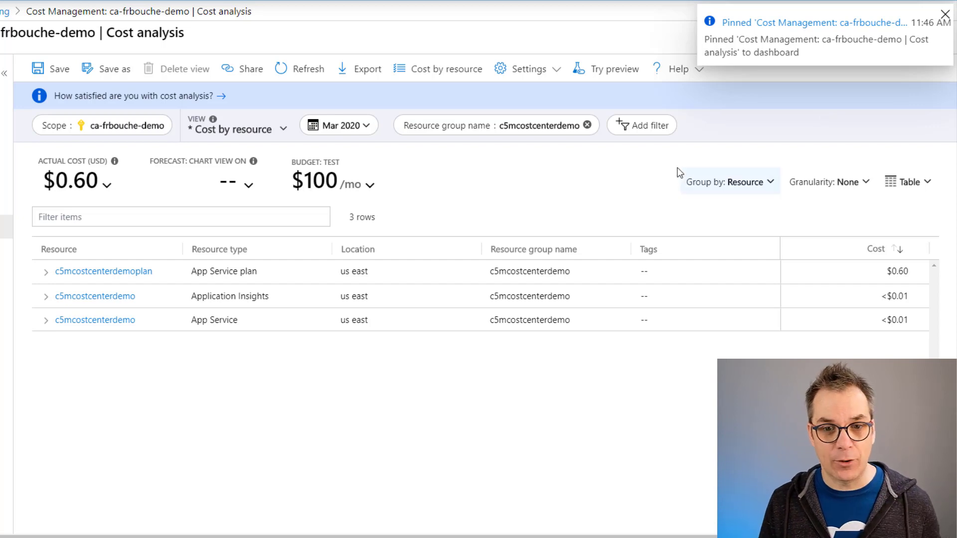
- Switch to the Daily costs view, filtered by resource group c5mcostcenterdemo
{"action": "left_click", "coordinate": [275, 131]}
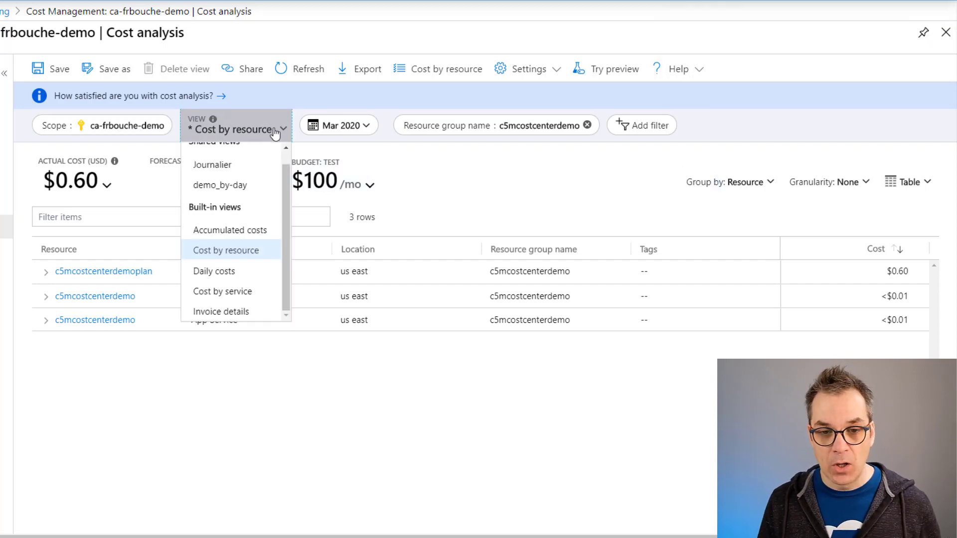
{"action": "scroll", "coordinate": [281, 226], "scroll_direction": "up", "scroll_amount": 1}
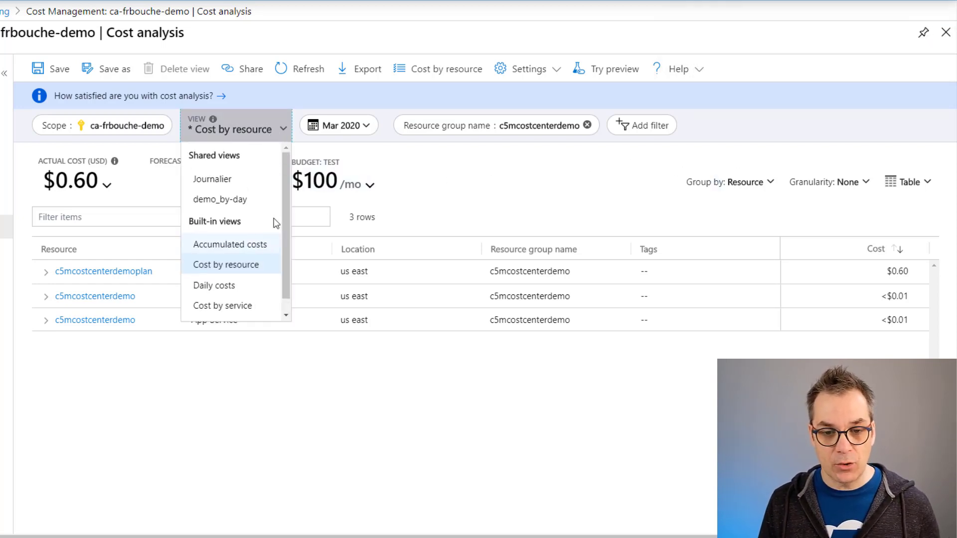
{"action": "scroll", "coordinate": [273, 226], "scroll_direction": "down", "scroll_amount": 1}
{"action": "left_click", "coordinate": [233, 278]}
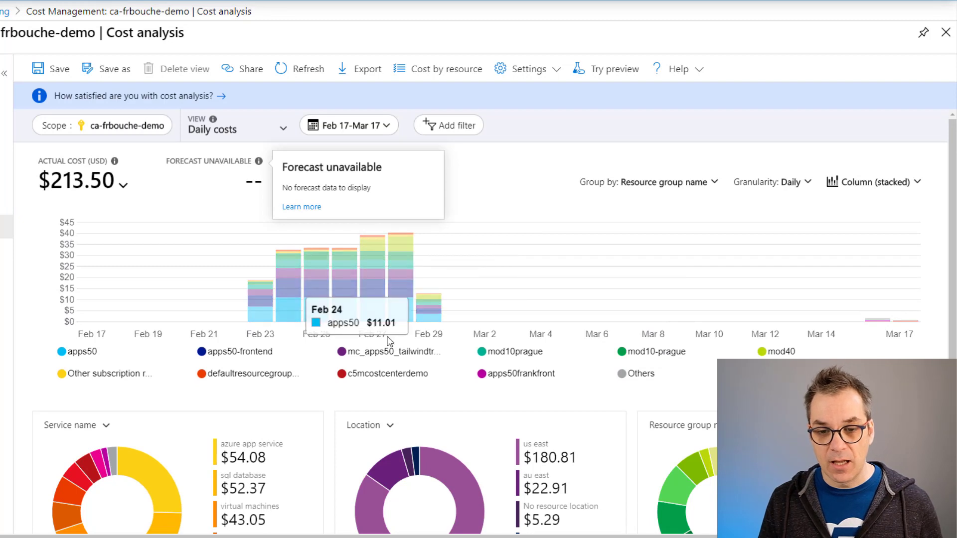
{"action": "mouse_move", "coordinate": [400, 307]}
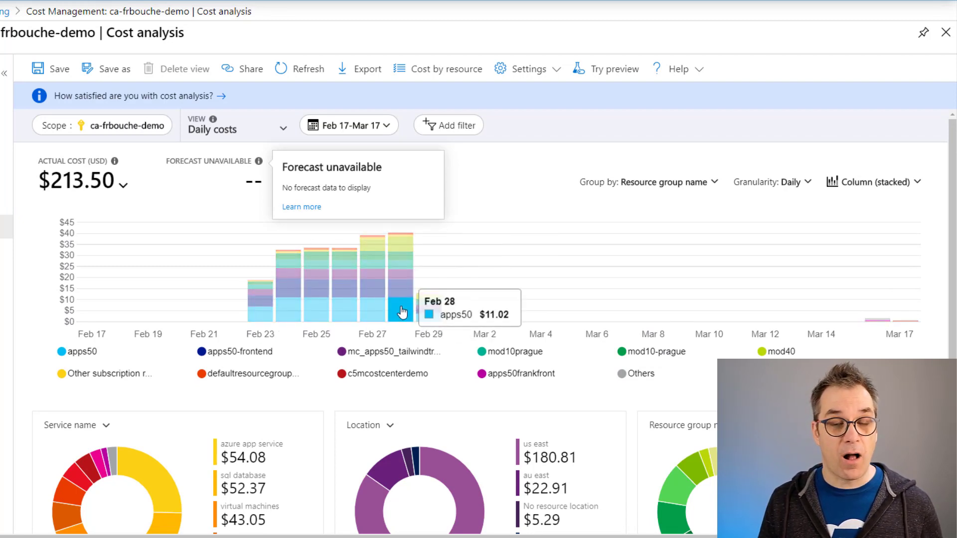
{"action": "left_click", "coordinate": [457, 128]}
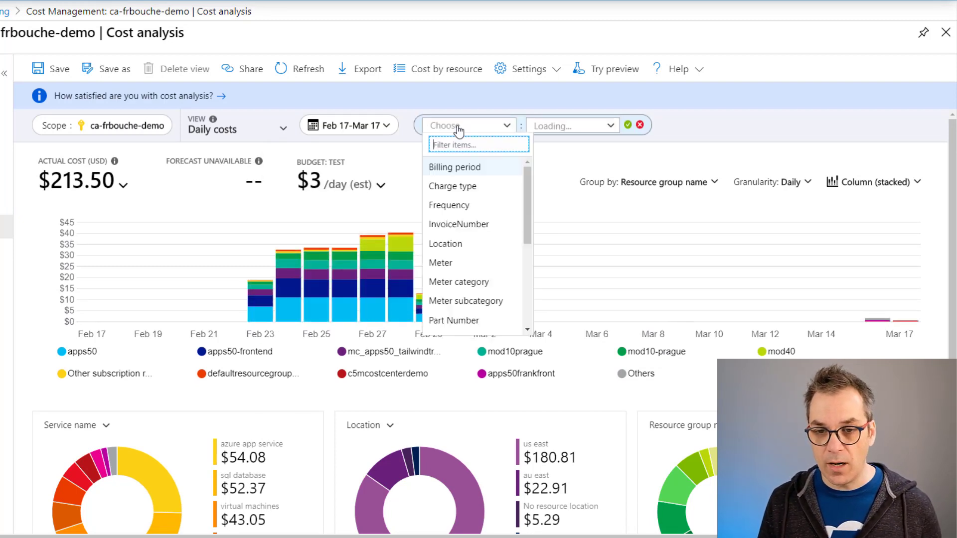
{"action": "scroll", "coordinate": [514, 221], "scroll_direction": "down", "scroll_amount": 1}
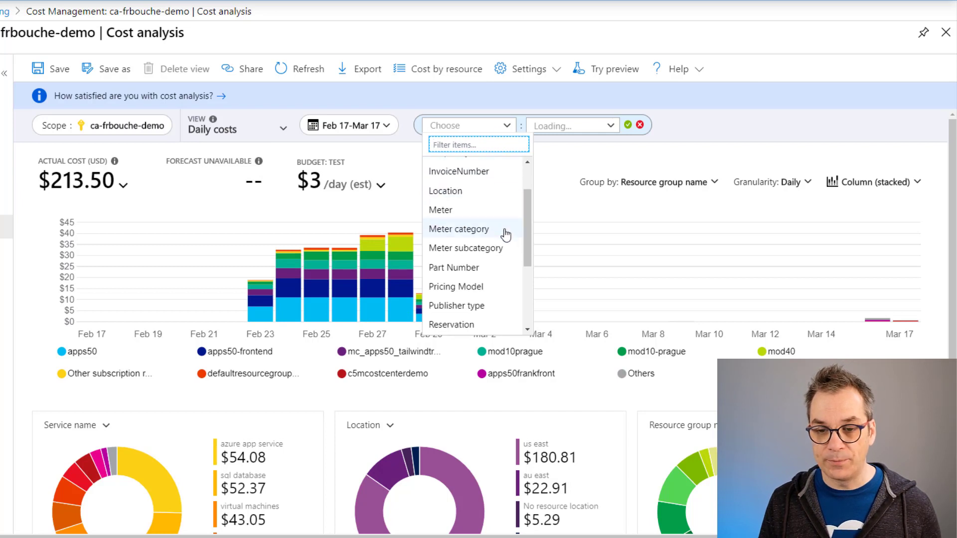
{"action": "scroll", "coordinate": [504, 236], "scroll_direction": "down", "scroll_amount": 2}
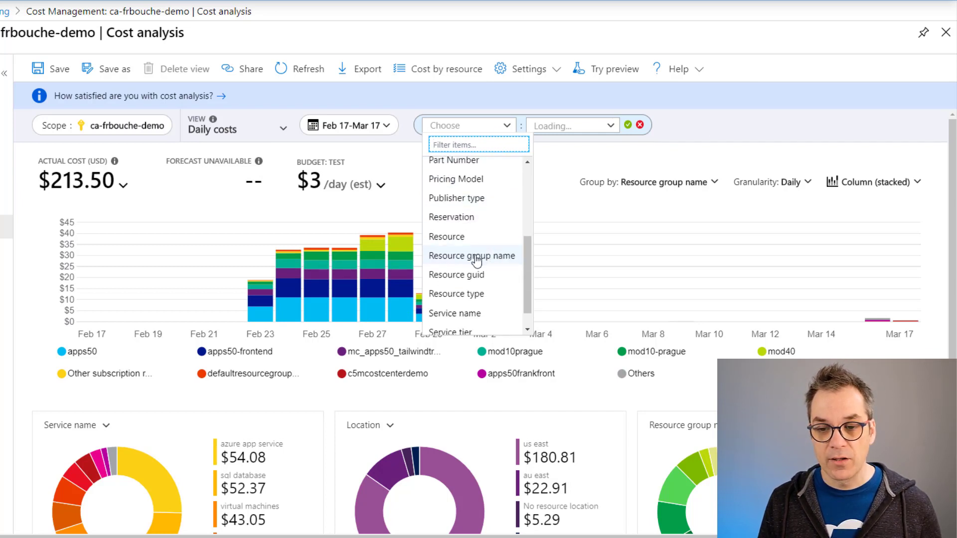
{"action": "left_click", "coordinate": [476, 255]}
{"action": "left_click", "coordinate": [630, 127]}
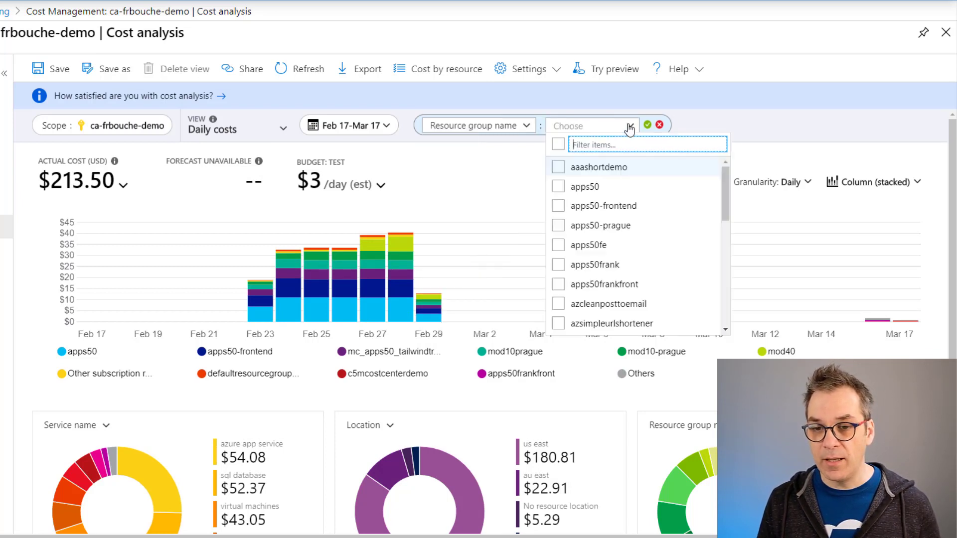
{"action": "scroll", "coordinate": [562, 304], "scroll_direction": "down", "scroll_amount": 1}
{"action": "scroll", "coordinate": [562, 305], "scroll_direction": "down", "scroll_amount": 1}
{"action": "scroll", "coordinate": [562, 304], "scroll_direction": "down", "scroll_amount": 1}
{"action": "left_click", "coordinate": [560, 303]}
{"action": "left_click", "coordinate": [525, 165]}
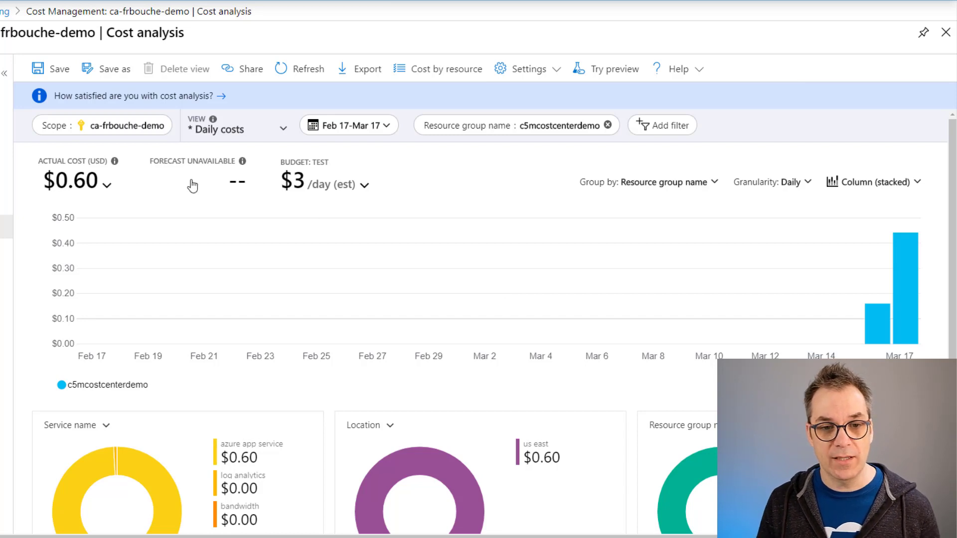
- Save the view privately as 'My Daily' and pin it to the dashboard
{"action": "left_click", "coordinate": [114, 75]}
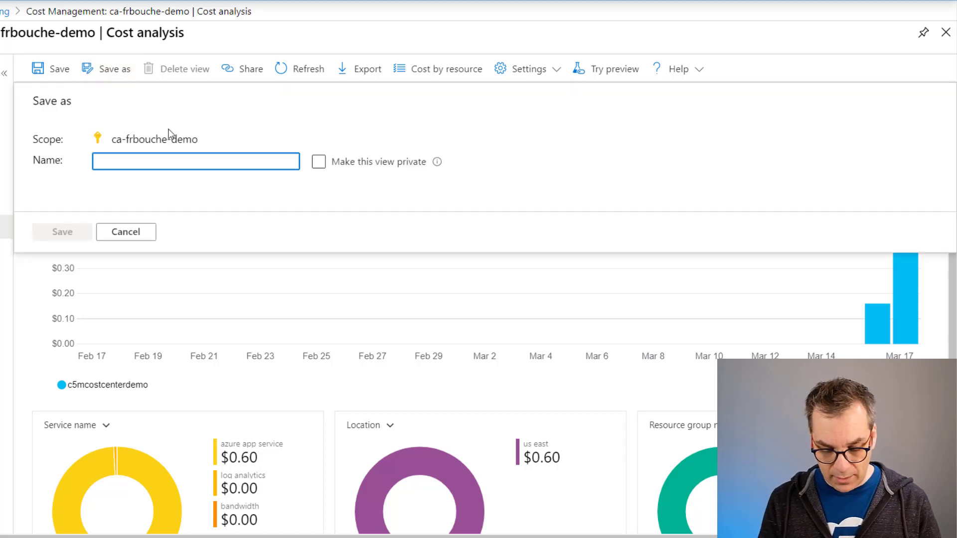
{"action": "type", "text": "My Daily"}
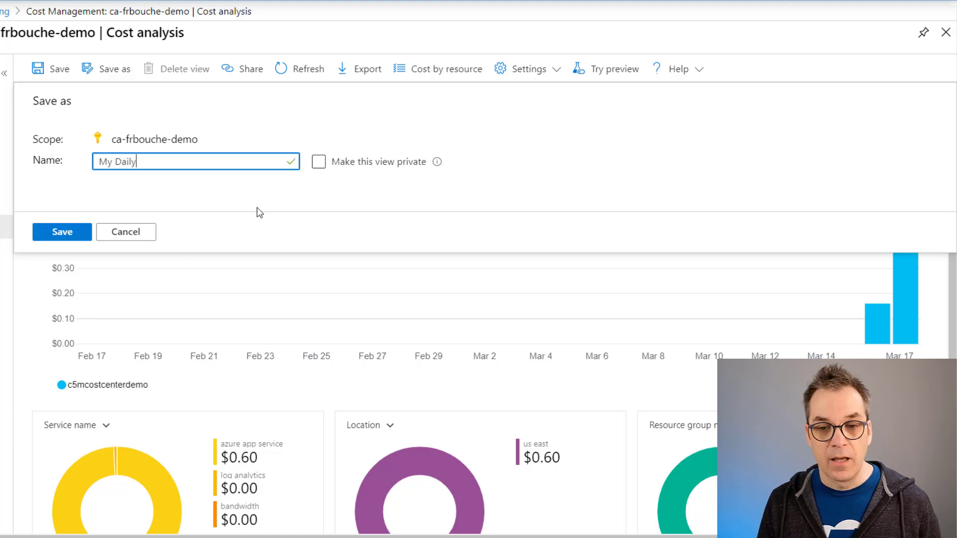
{"action": "left_click", "coordinate": [344, 170]}
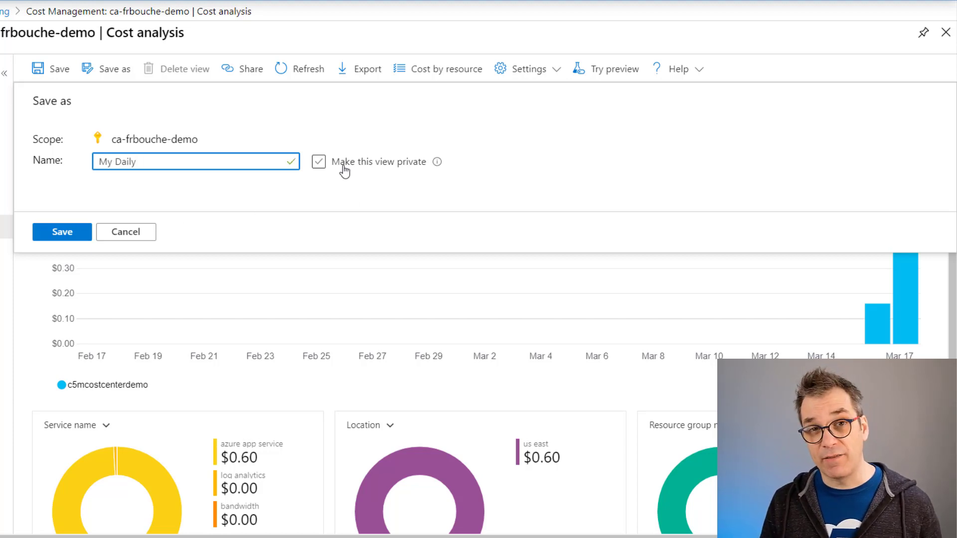
{"action": "left_click", "coordinate": [58, 236]}
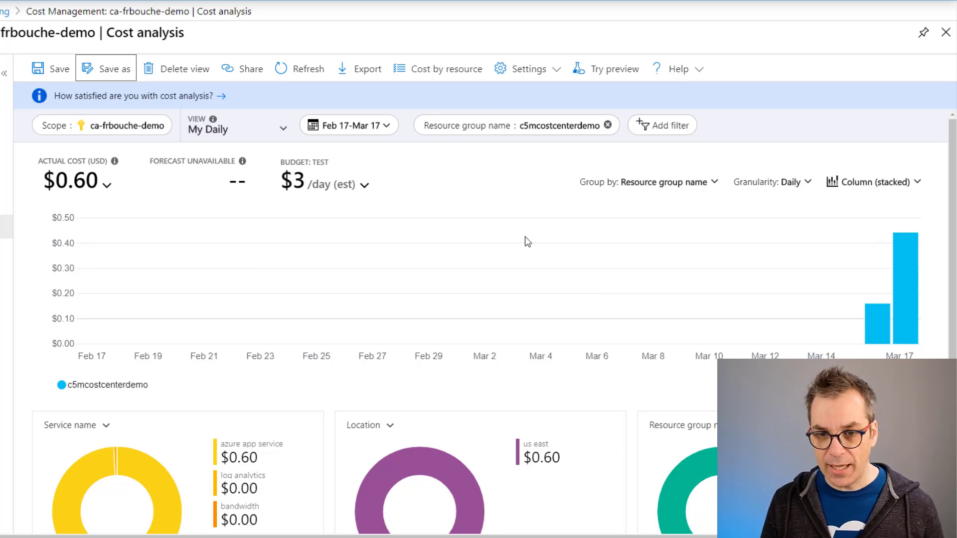
{"action": "left_click", "coordinate": [923, 34]}
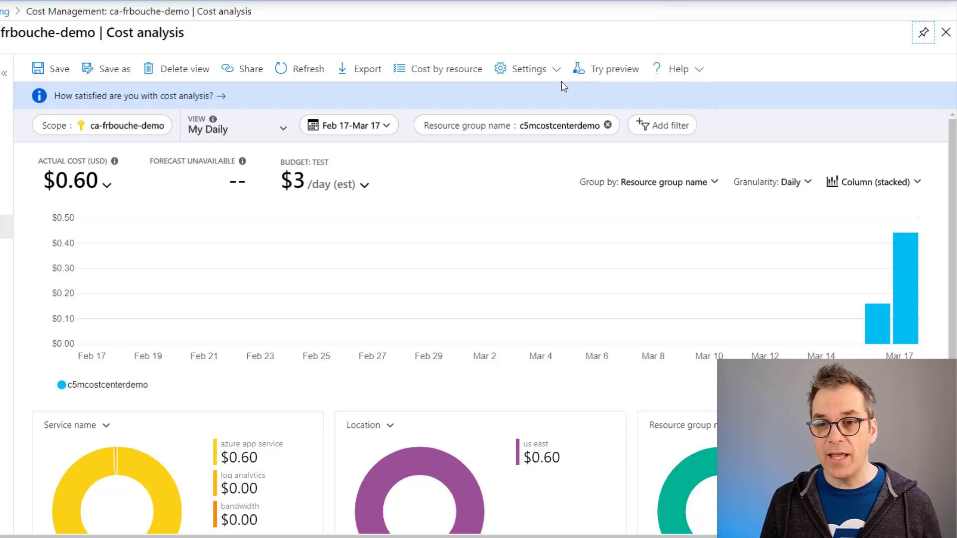
- Open the Export pane to review chart download and scheduled export options
{"action": "left_click", "coordinate": [367, 72]}
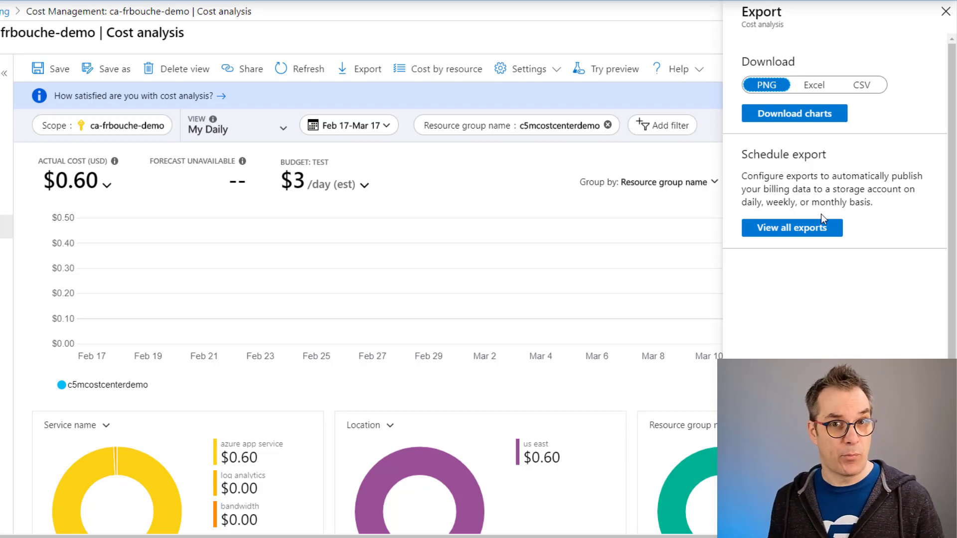
{"action": "scroll", "coordinate": [429, 319], "scroll_direction": "down", "scroll_amount": 1}
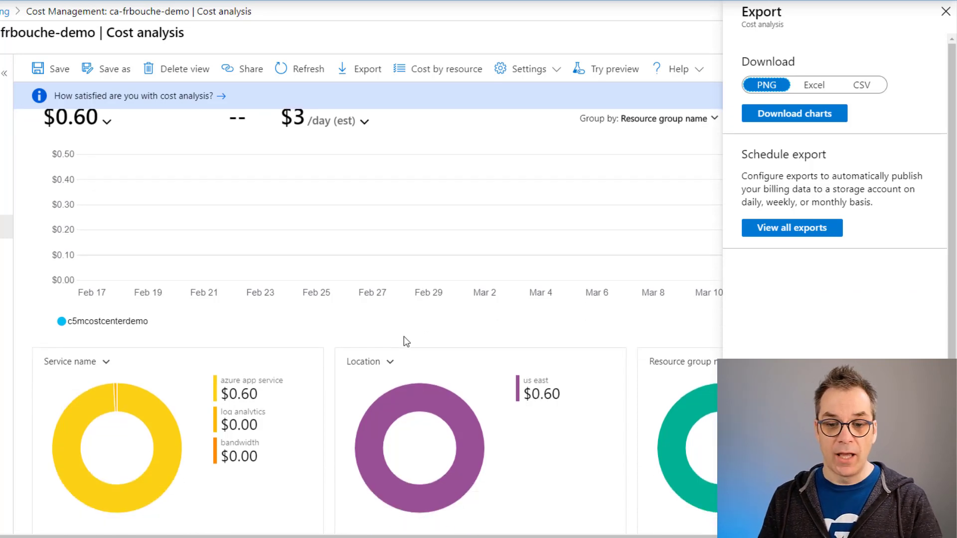
{"action": "scroll", "coordinate": [333, 370], "scroll_direction": "down", "scroll_amount": 1}
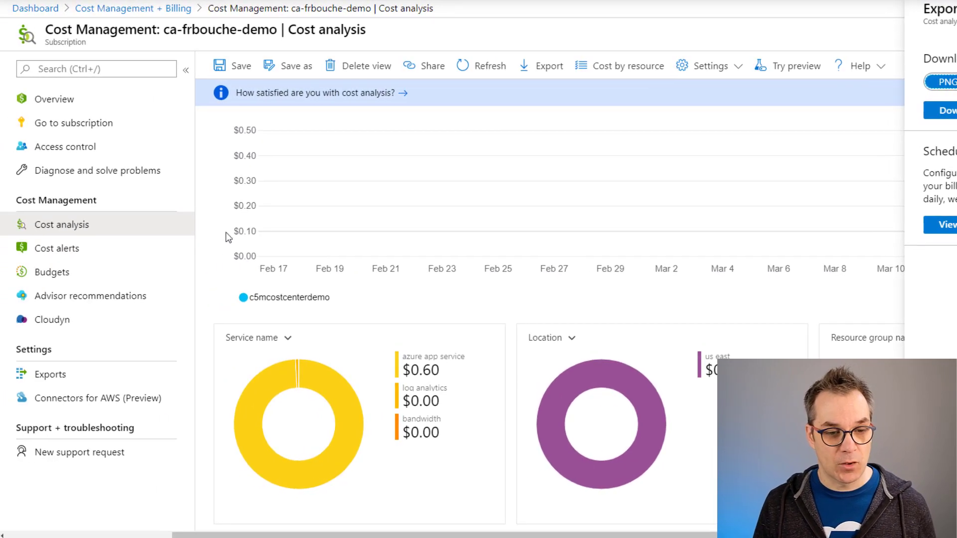
- From Cost alerts, start a budget filtered by ResourceGroupName to c5mcostcenterdemo
{"action": "left_click", "coordinate": [113, 252]}
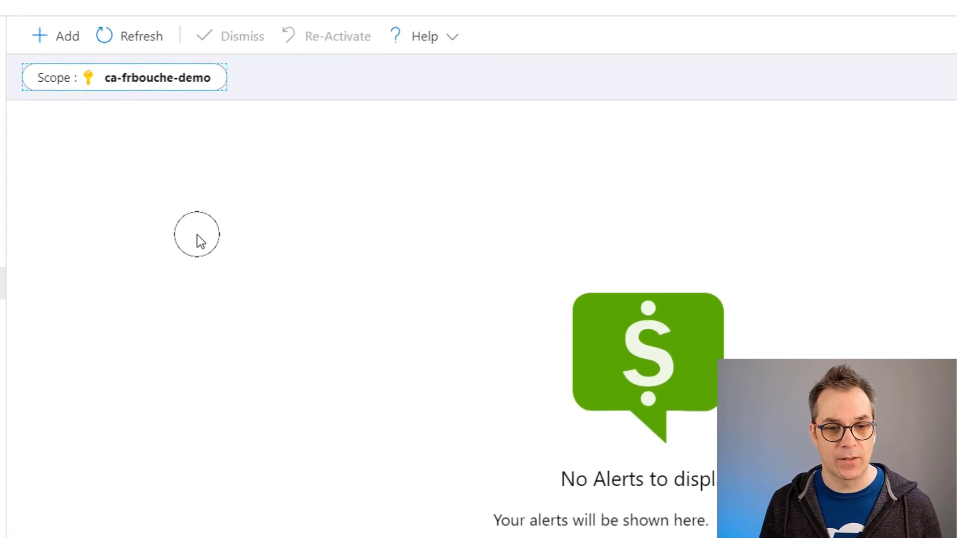
{"action": "left_click", "coordinate": [75, 50]}
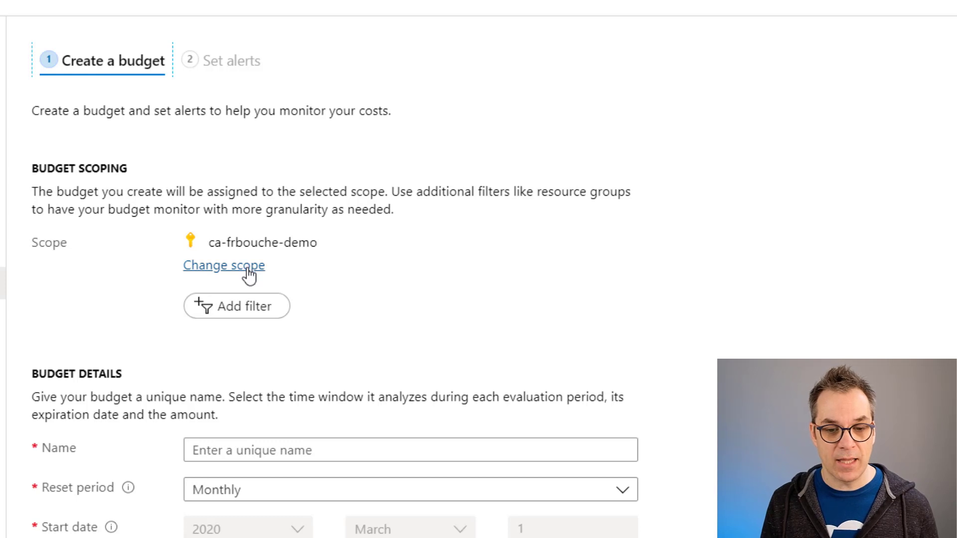
{"action": "left_click", "coordinate": [245, 306]}
{"action": "left_click", "coordinate": [270, 309]}
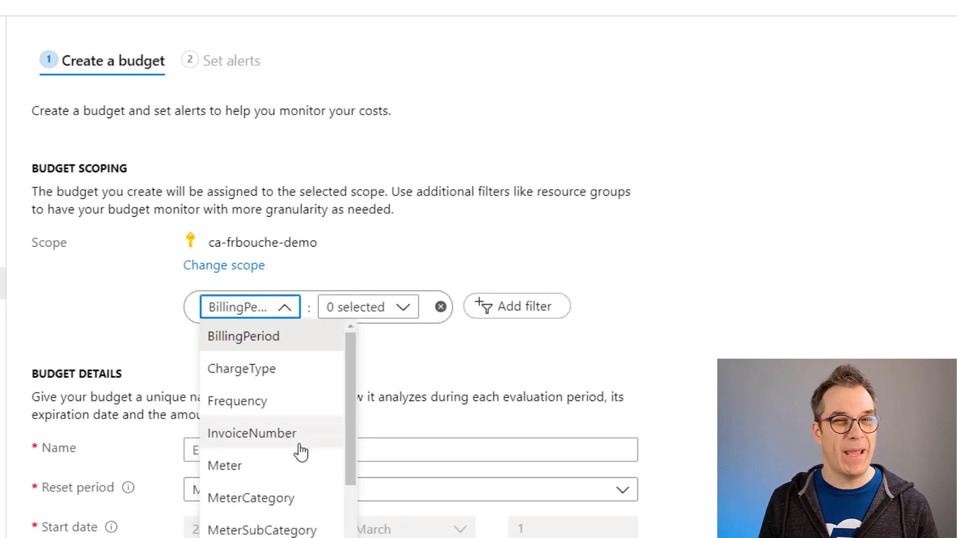
{"action": "scroll", "coordinate": [299, 455], "scroll_direction": "down", "scroll_amount": 1}
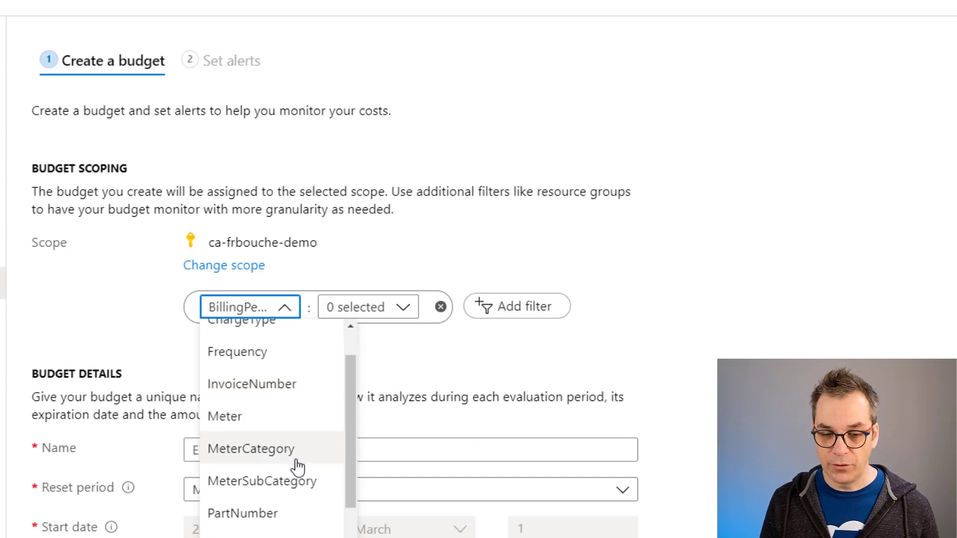
{"action": "scroll", "coordinate": [296, 470], "scroll_direction": "down", "scroll_amount": 3}
{"action": "left_click", "coordinate": [254, 534]}
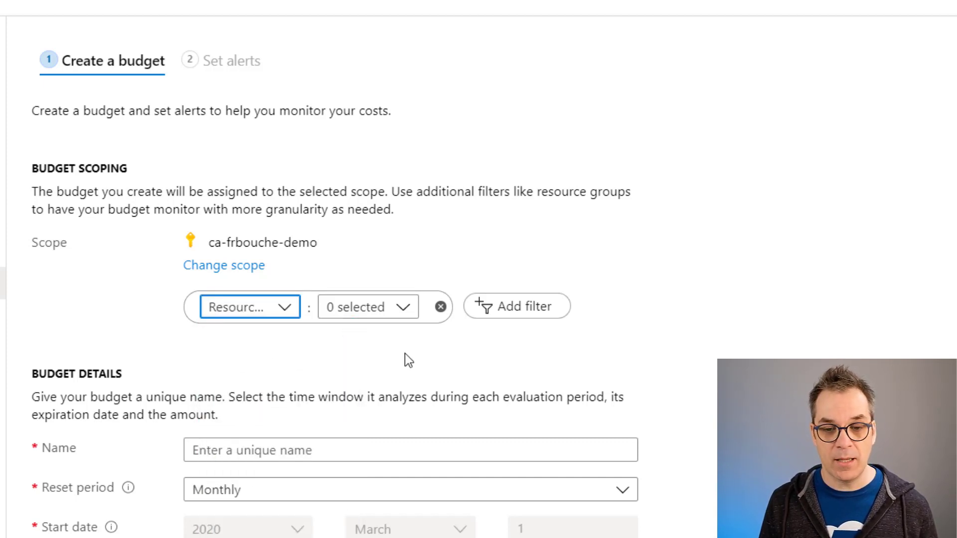
{"action": "left_click", "coordinate": [402, 310]}
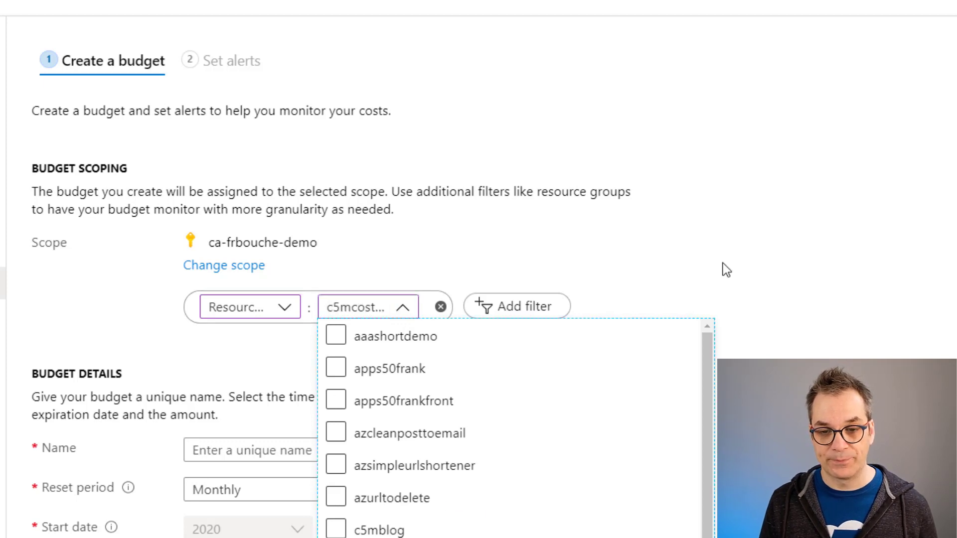
{"action": "left_click", "coordinate": [715, 275]}
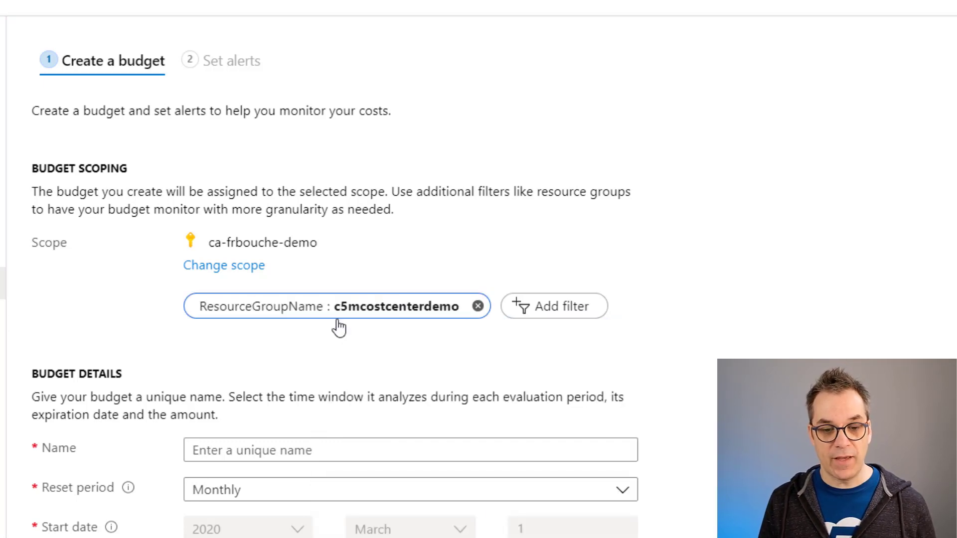
{"action": "left_click", "coordinate": [281, 454]}
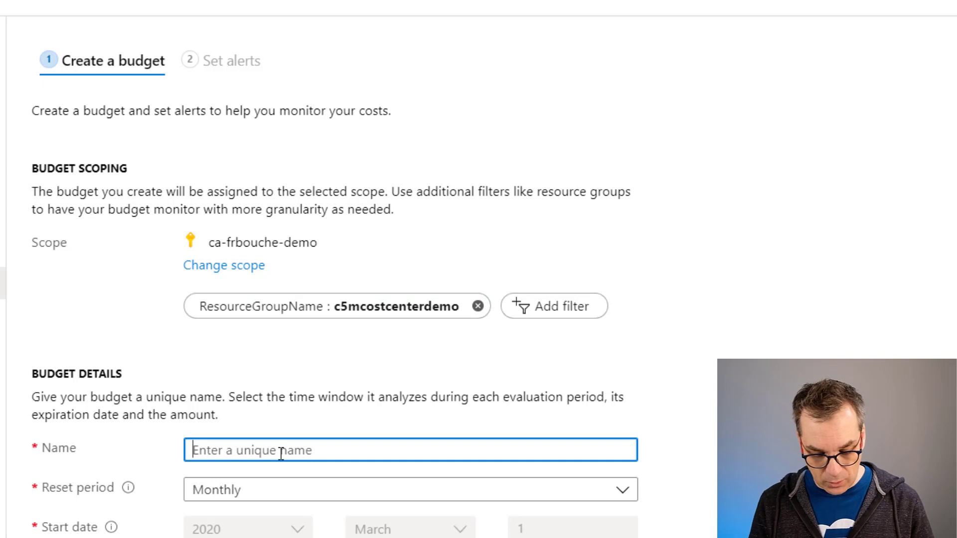
{"action": "type", "text": "Mon"}
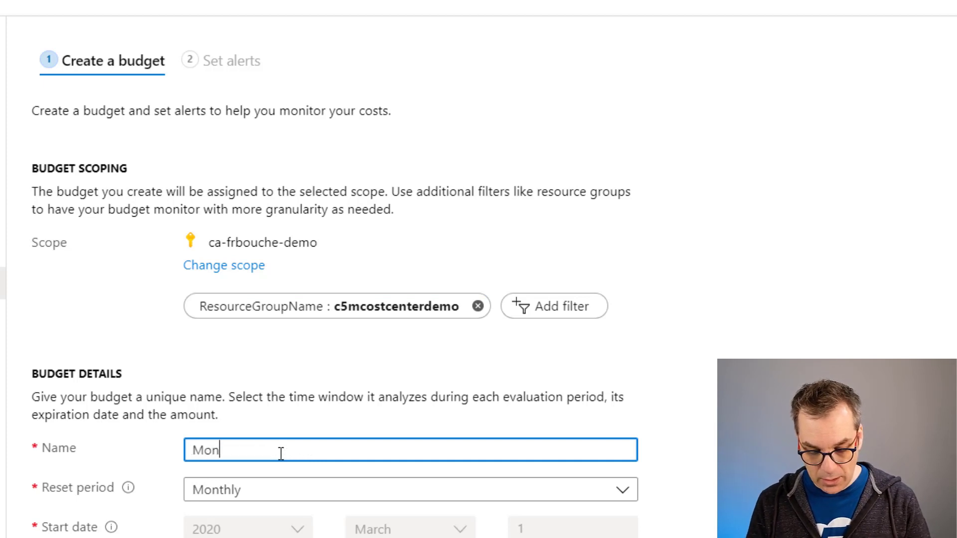
{"action": "type", "text": "thly Bleu M"}
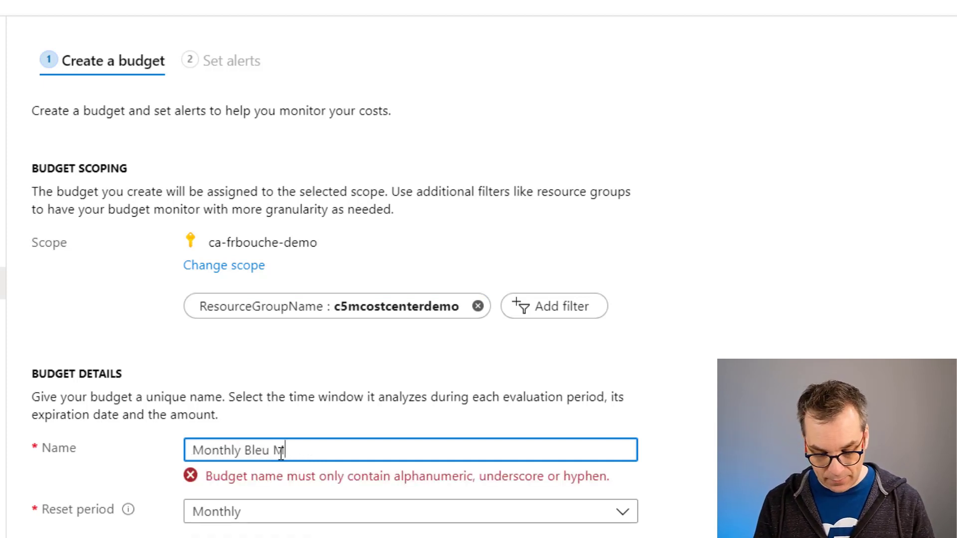
{"action": "scroll", "coordinate": [353, 469], "scroll_direction": "down", "scroll_amount": 2}
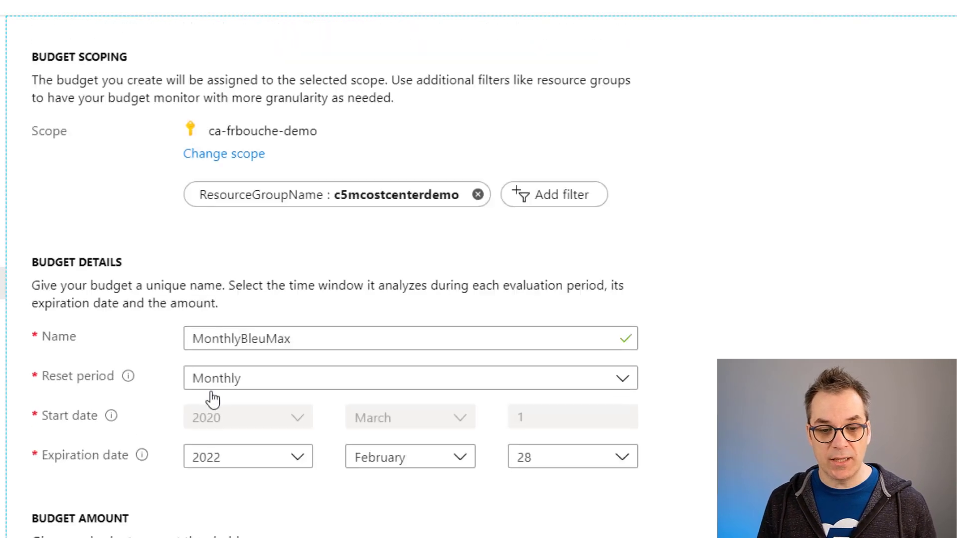
- Keep the MonthlyBleuMax budget's reset period set to Monthly
{"action": "left_click", "coordinate": [250, 412]}
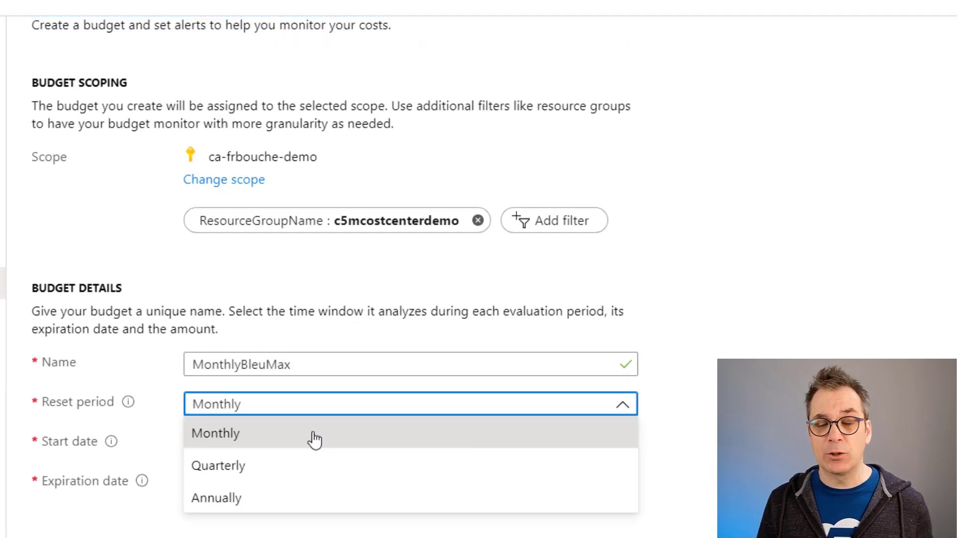
{"action": "left_click", "coordinate": [364, 302]}
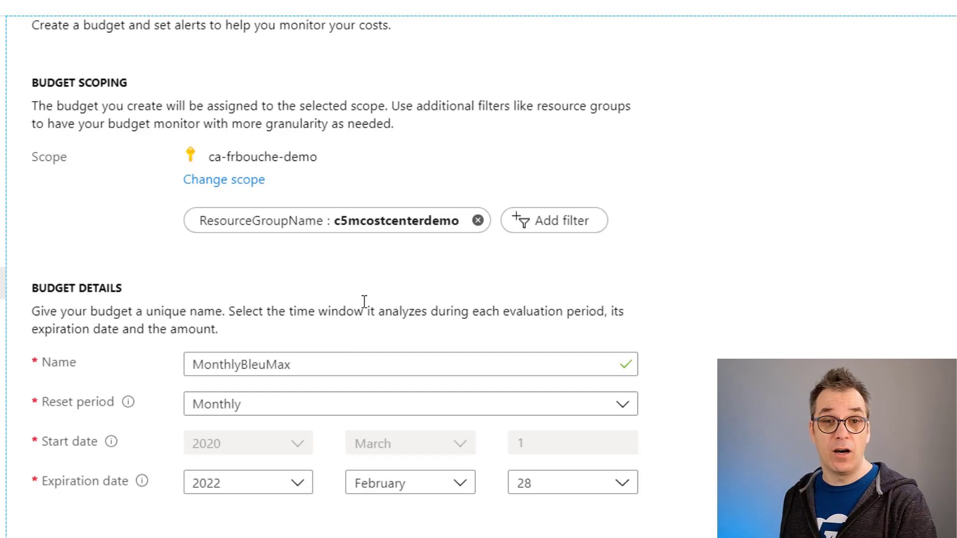
{"action": "scroll", "coordinate": [364, 301], "scroll_direction": "down", "scroll_amount": 2}
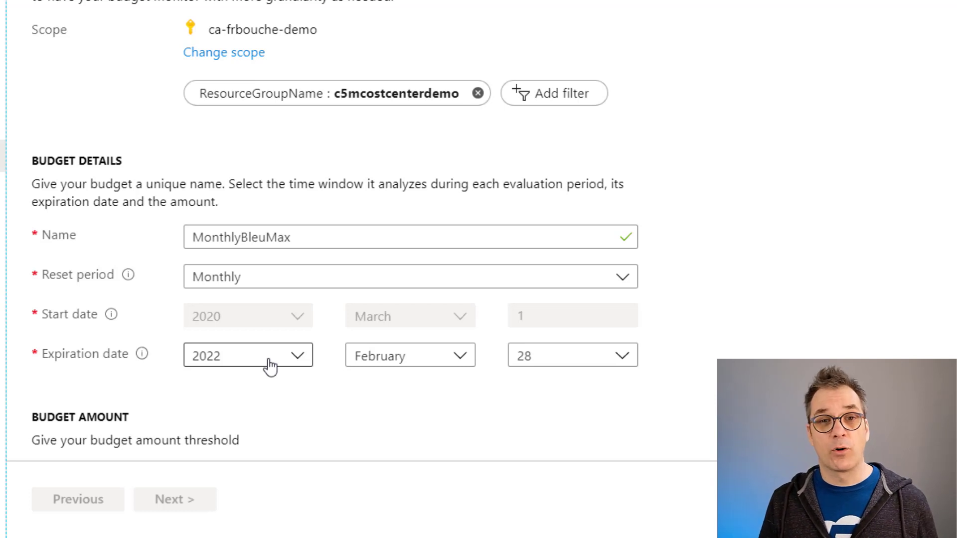
{"action": "scroll", "coordinate": [291, 357], "scroll_direction": "down", "scroll_amount": 1}
{"action": "scroll", "coordinate": [291, 359], "scroll_direction": "down", "scroll_amount": 2}
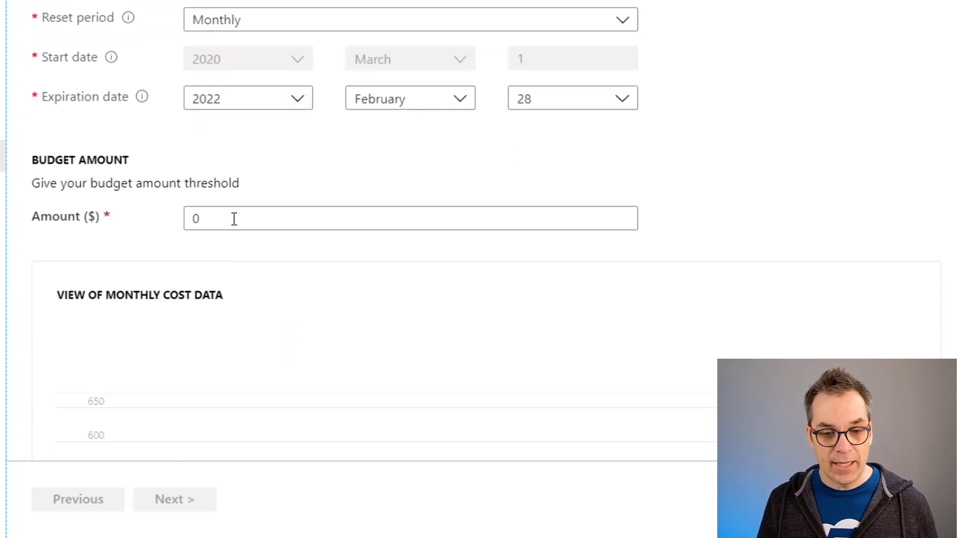
{"action": "left_click_drag", "start_coordinate": [232, 216], "coordinate": [171, 221]}
{"action": "type", "text": "100"}
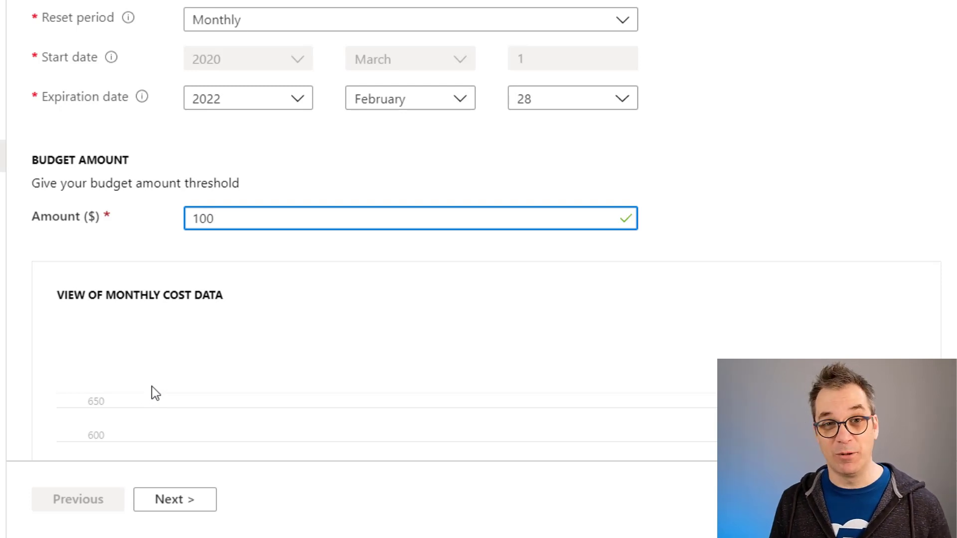
- Add a 50% budget alert using the Application Insights Smart Detection action group
{"action": "left_click", "coordinate": [193, 502]}
{"action": "scroll", "coordinate": [236, 349], "scroll_direction": "up", "scroll_amount": 5}
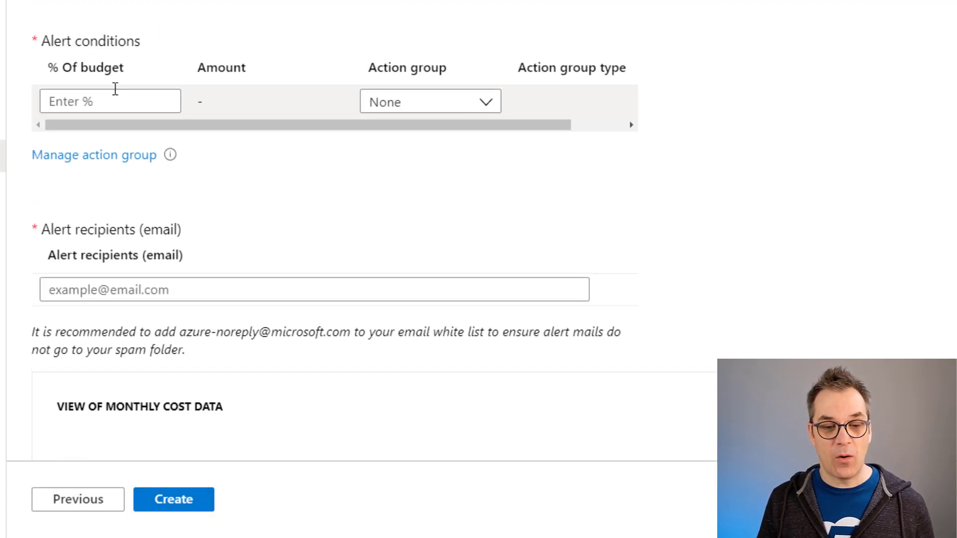
{"action": "left_click", "coordinate": [160, 102]}
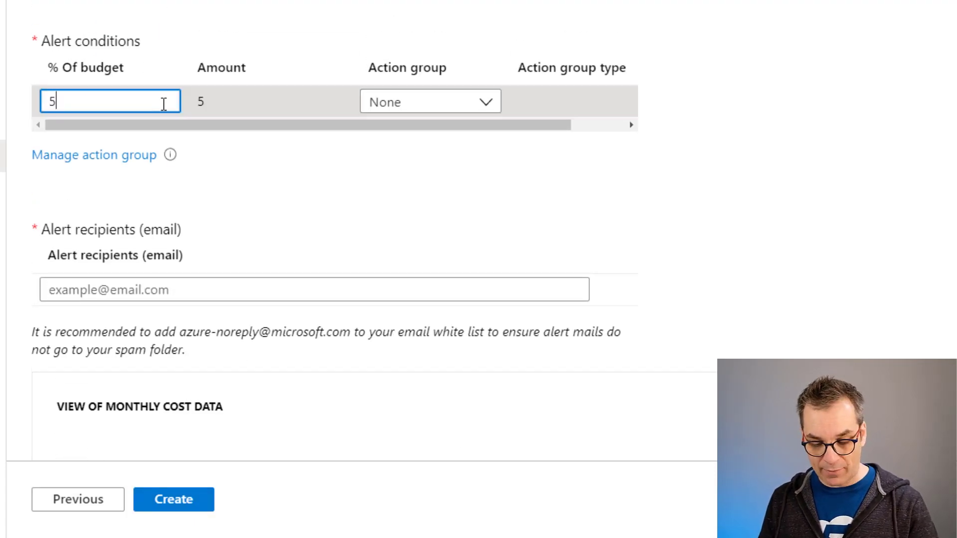
{"action": "type", "text": "5"}
{"action": "left_click", "coordinate": [135, 137]}
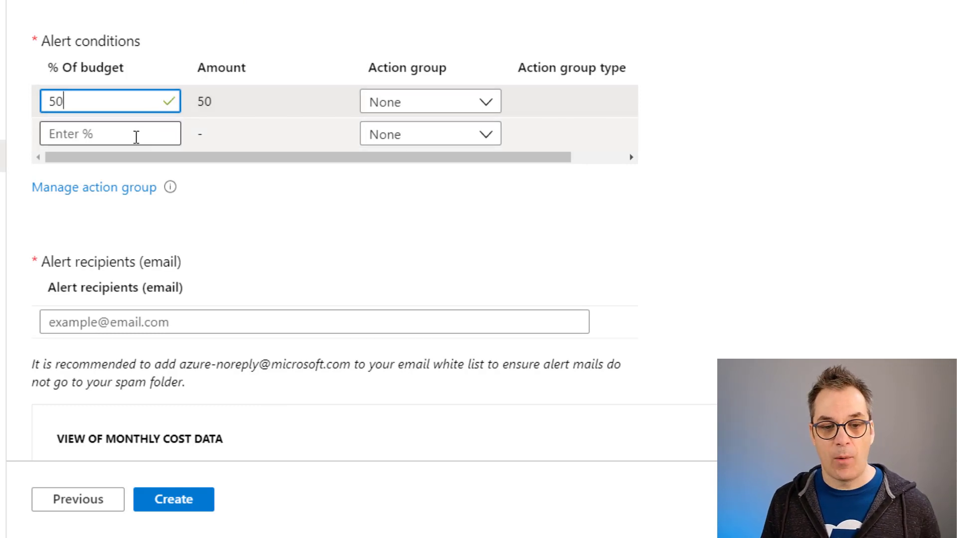
{"action": "left_click", "coordinate": [464, 101]}
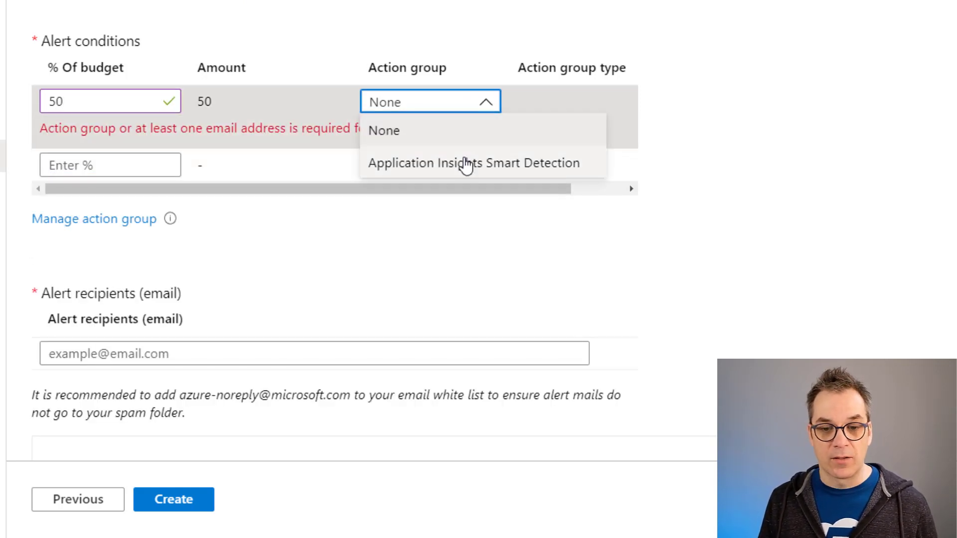
{"action": "left_click", "coordinate": [464, 167]}
- Add a 90% alert with the Application Insights Smart Detection action group
{"action": "left_click", "coordinate": [143, 139]}
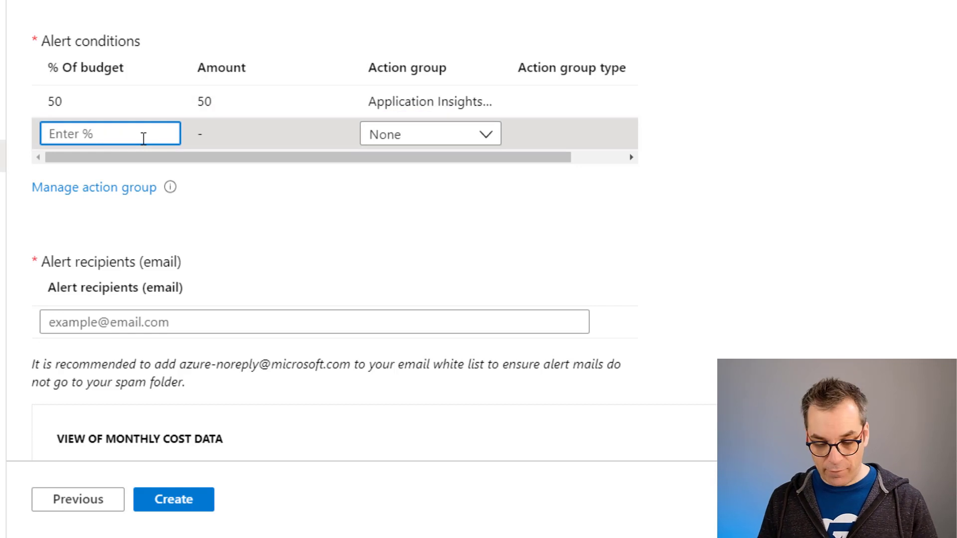
{"action": "type", "text": "90"}
{"action": "left_click", "coordinate": [434, 139]}
{"action": "left_click", "coordinate": [427, 192]}
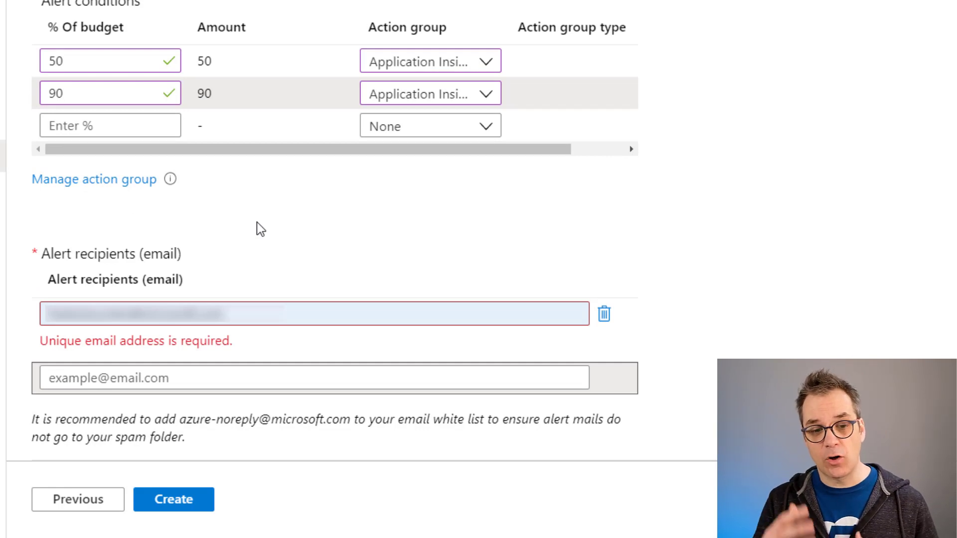
{"action": "scroll", "coordinate": [276, 272], "scroll_direction": "down", "scroll_amount": 2}
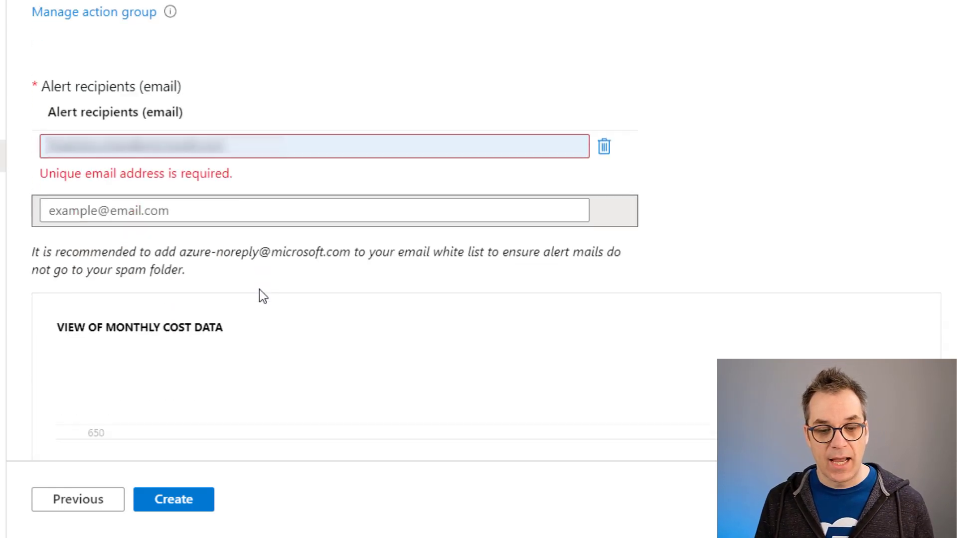
{"action": "scroll", "coordinate": [258, 295], "scroll_direction": "down", "scroll_amount": 3}
{"action": "scroll", "coordinate": [210, 310], "scroll_direction": "down", "scroll_amount": 2}
{"action": "scroll", "coordinate": [196, 210], "scroll_direction": "down", "scroll_amount": 2}
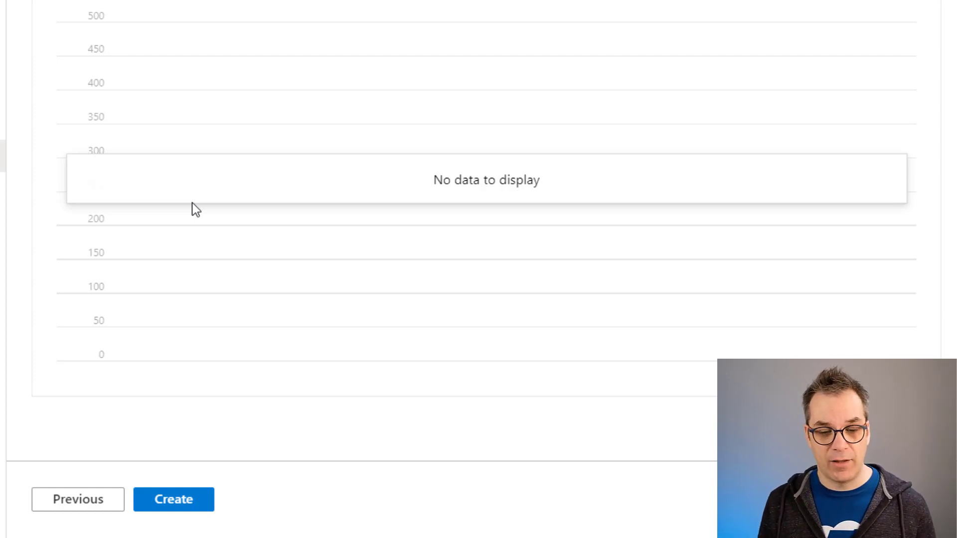
- Create the MonthlyBleuMax budget with its 50% and 90% alerts
{"action": "left_click", "coordinate": [174, 505]}
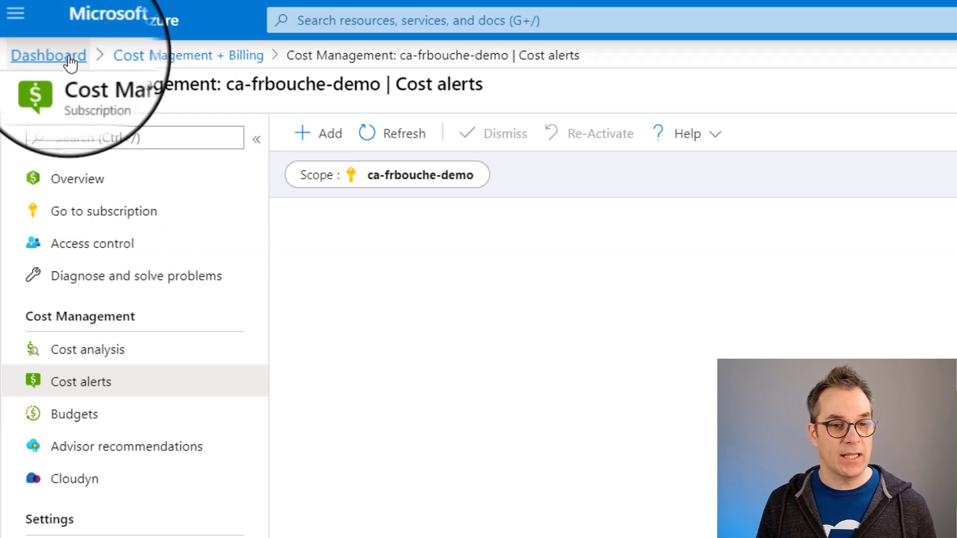
- Go back to the portal dashboard using the Dashboard breadcrumb
{"action": "left_click", "coordinate": [43, 54]}
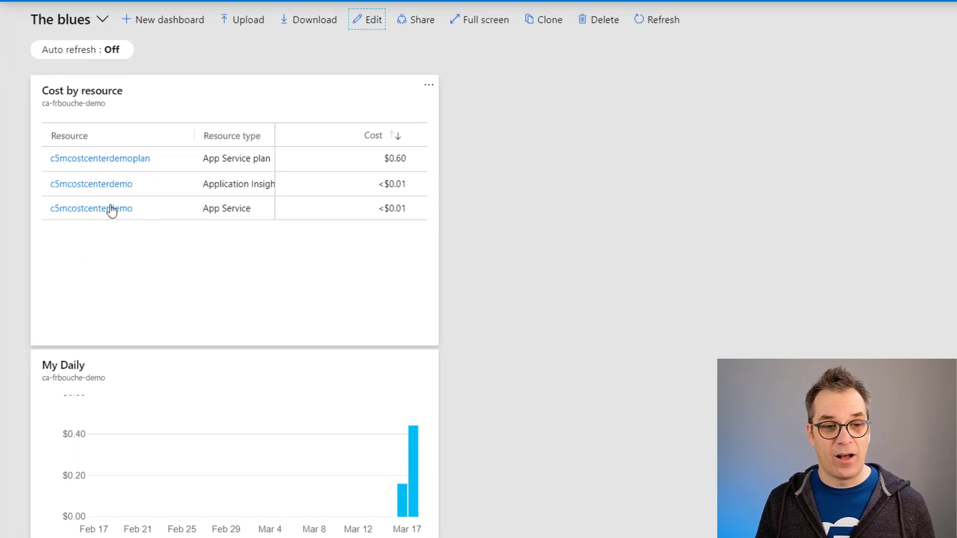
{"action": "scroll", "coordinate": [225, 224], "scroll_direction": "down", "scroll_amount": 2}
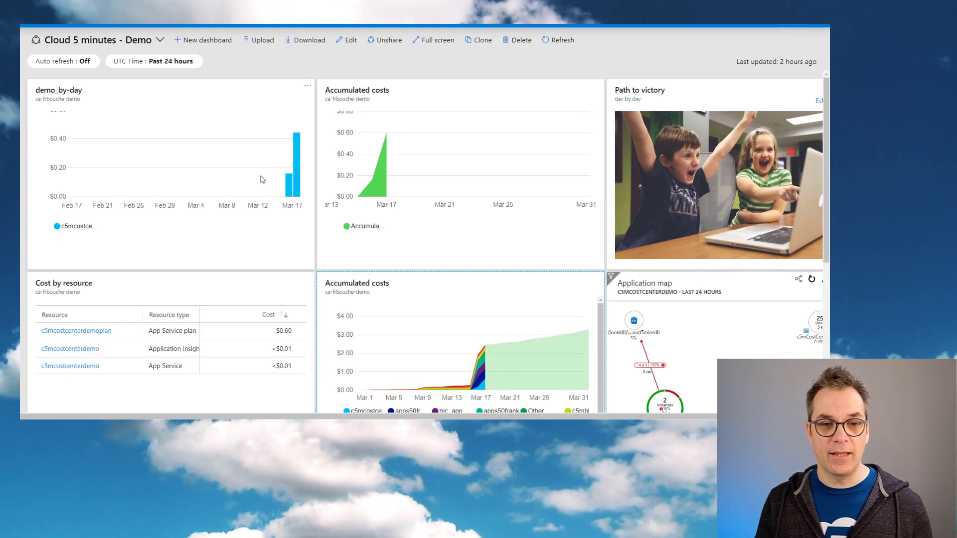
{"action": "scroll", "coordinate": [203, 188], "scroll_direction": "down", "scroll_amount": 1}
{"action": "scroll", "coordinate": [158, 192], "scroll_direction": "up", "scroll_amount": 1}
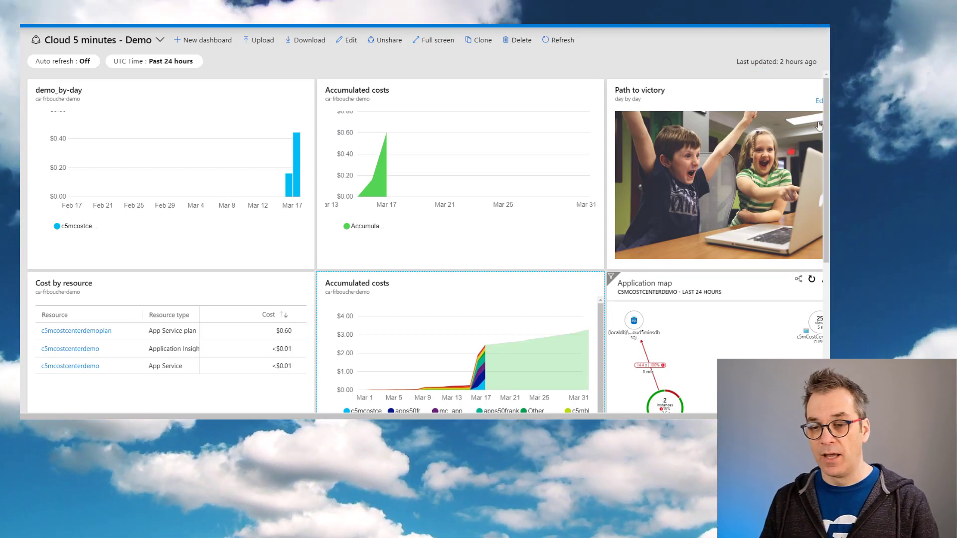
{"action": "scroll", "coordinate": [723, 285], "scroll_direction": "down", "scroll_amount": 3}
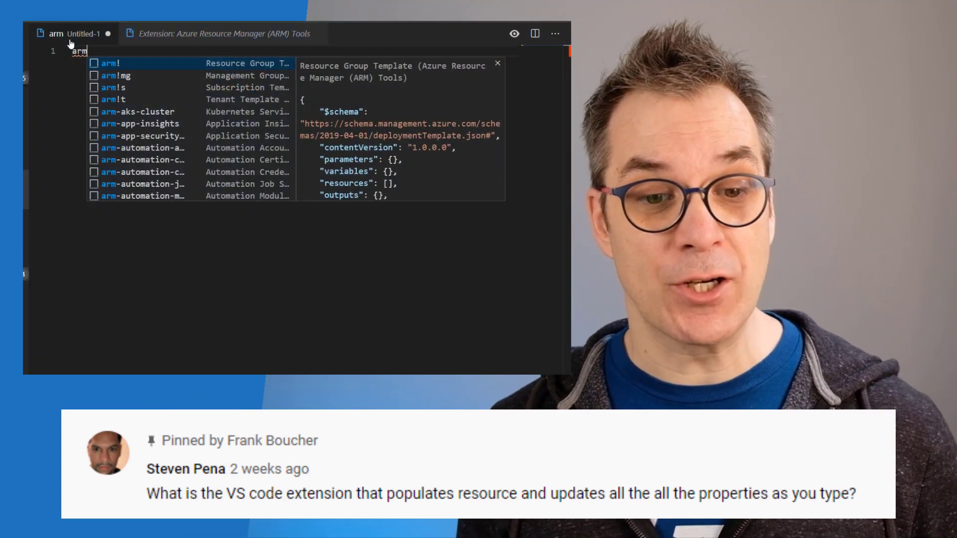
- Build an ARM template with a MyFunctionApp function app on MyPlan and MyStorage, and view ARM Tools details
{"action": "key", "text": "Return"}
{"action": "key", "text": "Return"}
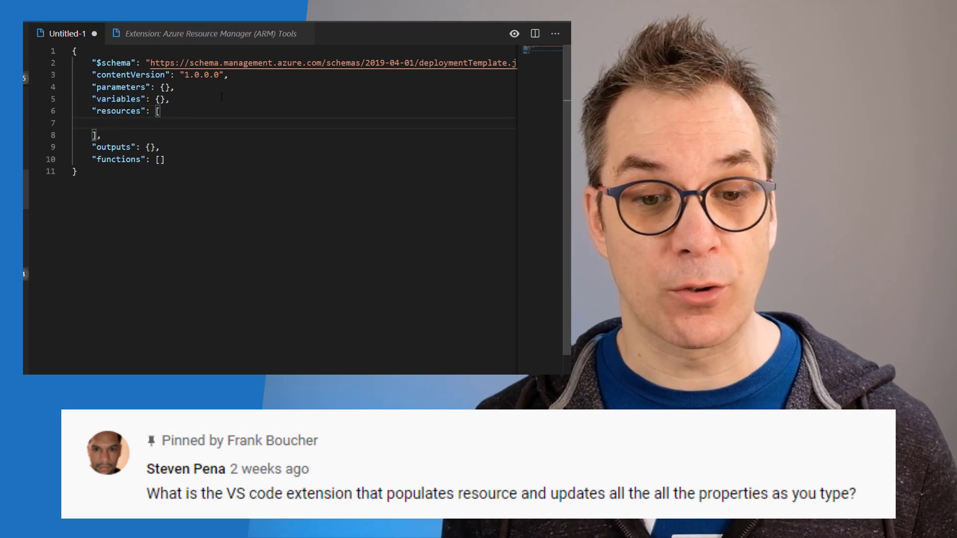
{"action": "type", "text": "arm-f"}
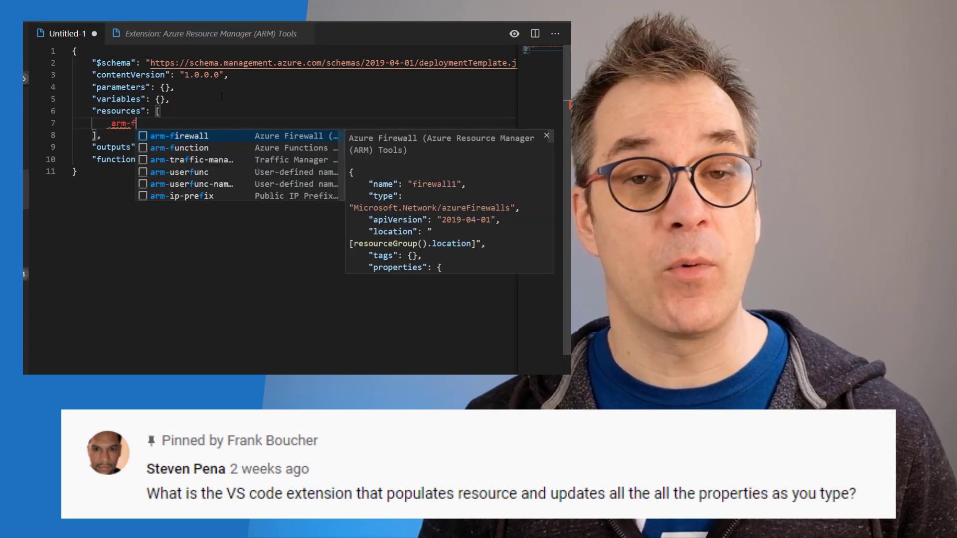
{"action": "type", "text": "un"}
{"action": "key", "text": "Return"}
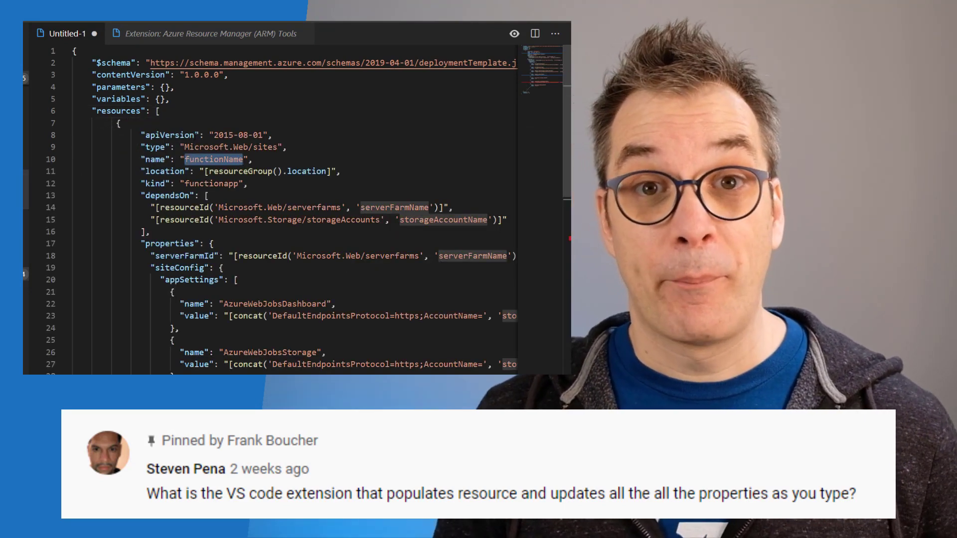
{"action": "type", "text": "MyFunction"}
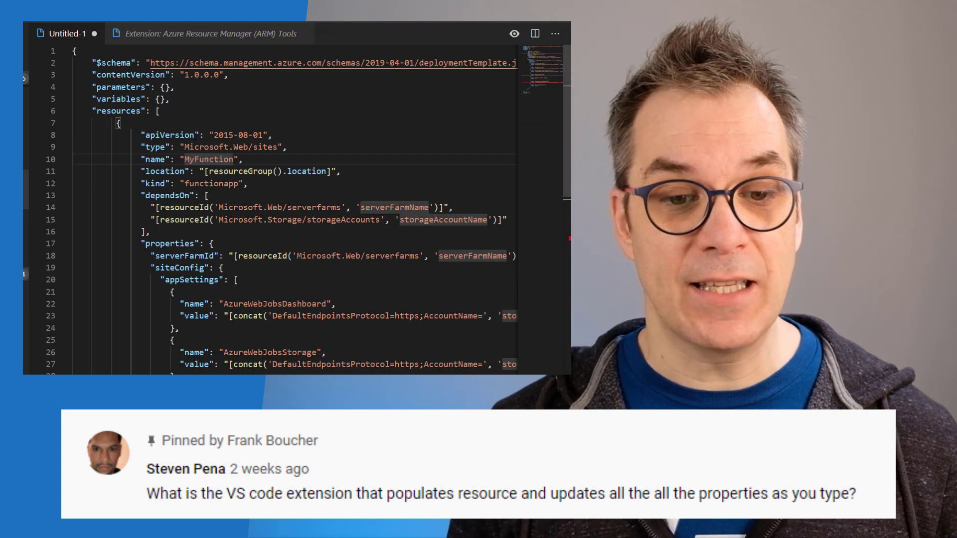
{"action": "type", "text": "App"}
{"action": "key", "text": "Tab"}
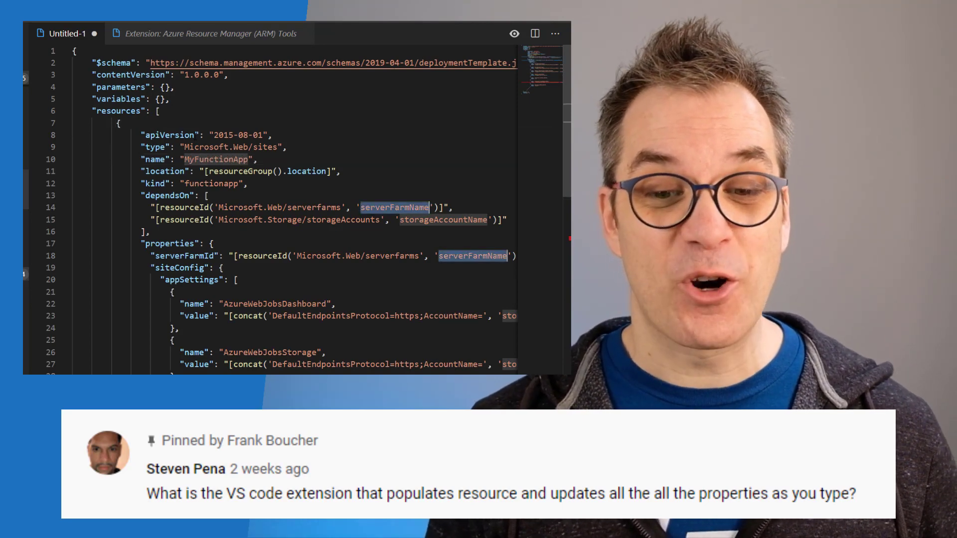
{"action": "type", "text": "MyPlan"}
{"action": "key", "text": "Tab"}
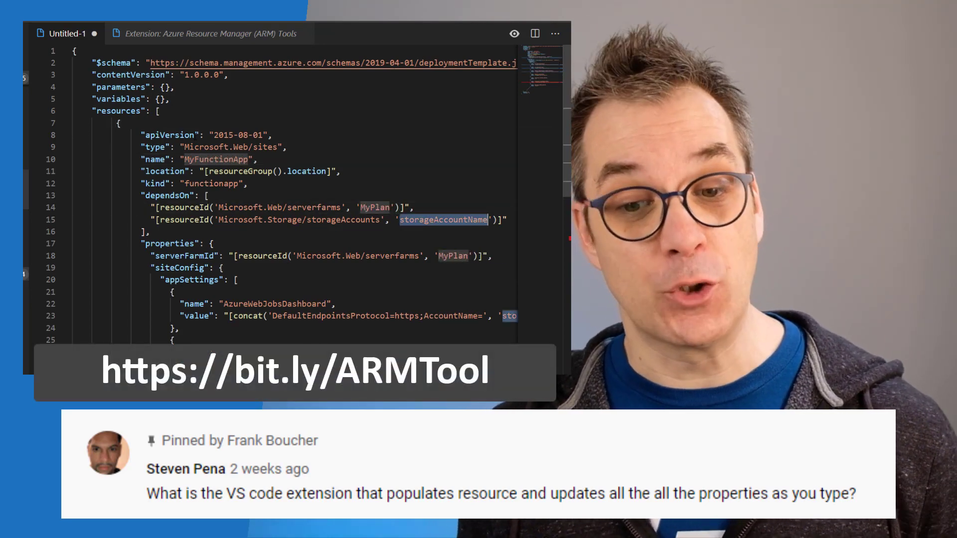
{"action": "type", "text": "MyStorage"}
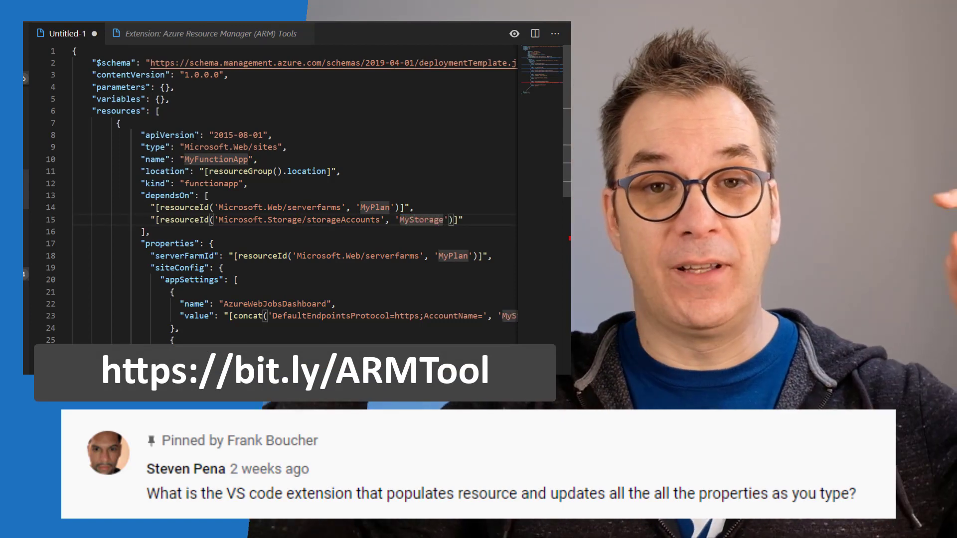
{"action": "key", "text": "Tab"}
{"action": "key", "text": "ctrl+Tab"}
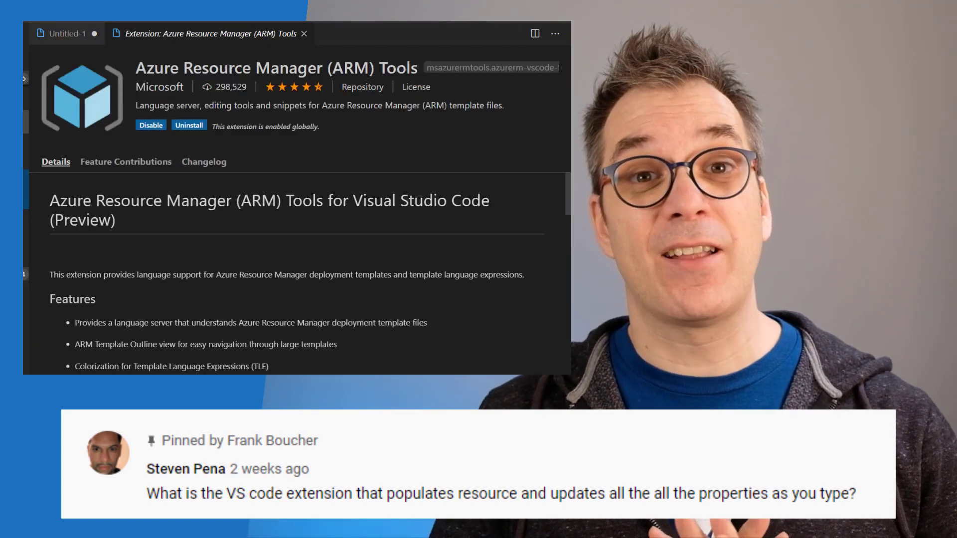